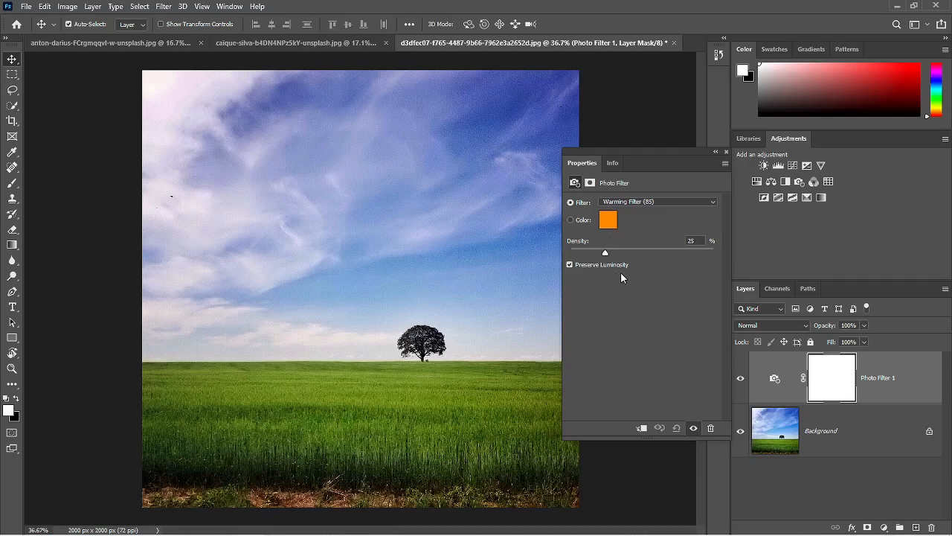
- Try Warming Filter (85) on the photo filter layer with a density of 77%
{"action": "left_click", "coordinate": [640, 202]}
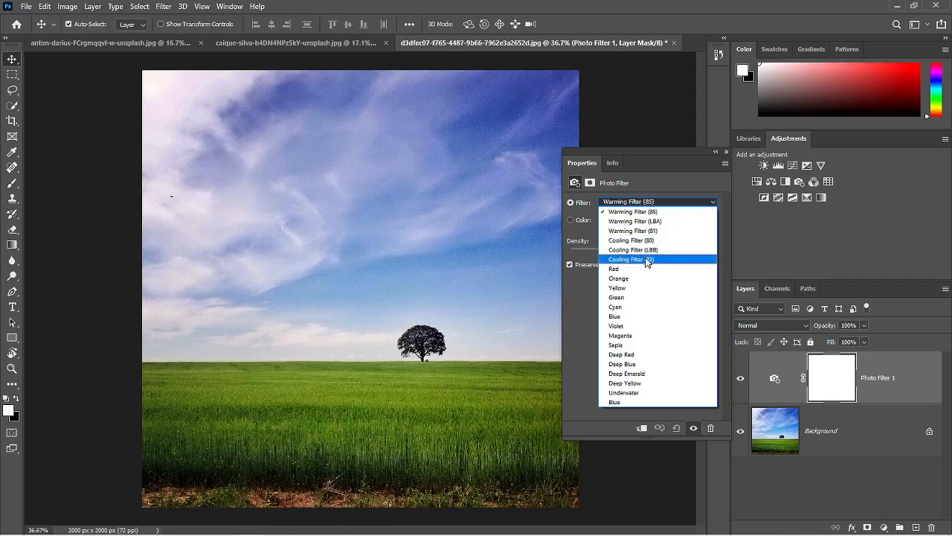
{"action": "left_click", "coordinate": [648, 213]}
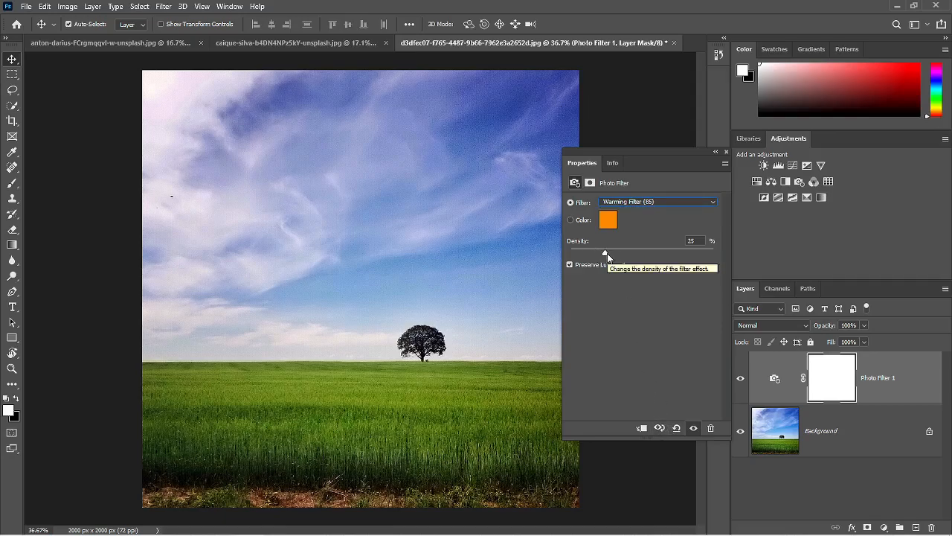
{"action": "left_click_drag", "start_coordinate": [607, 254], "coordinate": [644, 259]}
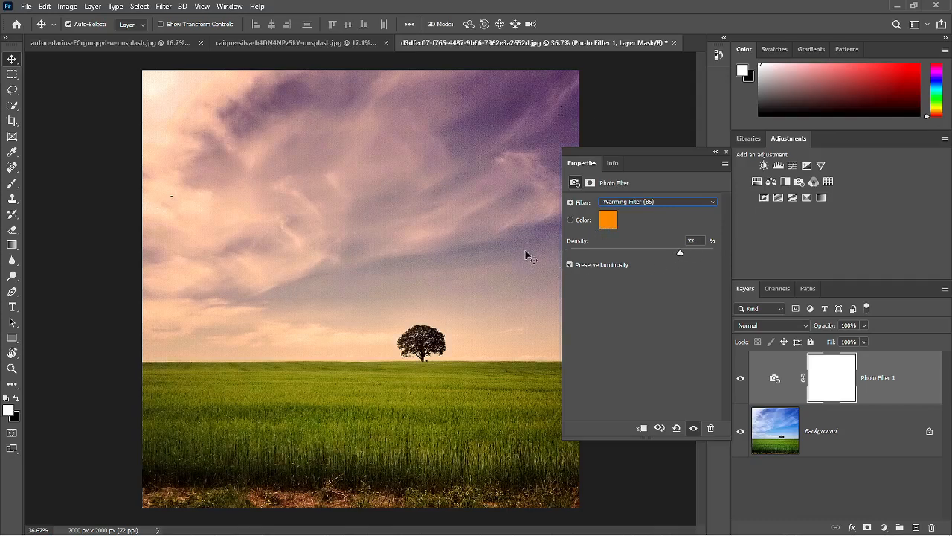
- Try Cooling Filter (LBB) on the photo filter layer and switch back to Warming Filter (85)
{"action": "left_click", "coordinate": [649, 200]}
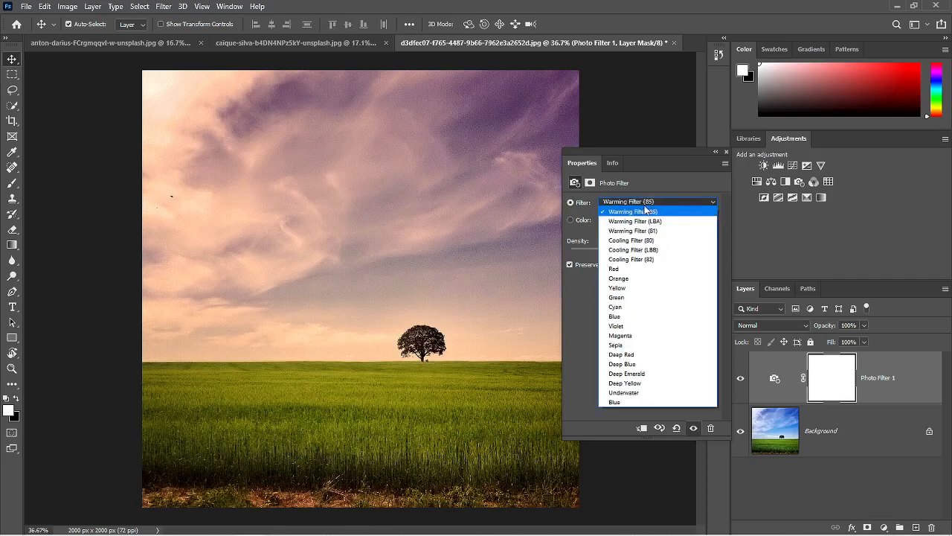
{"action": "left_click", "coordinate": [650, 251]}
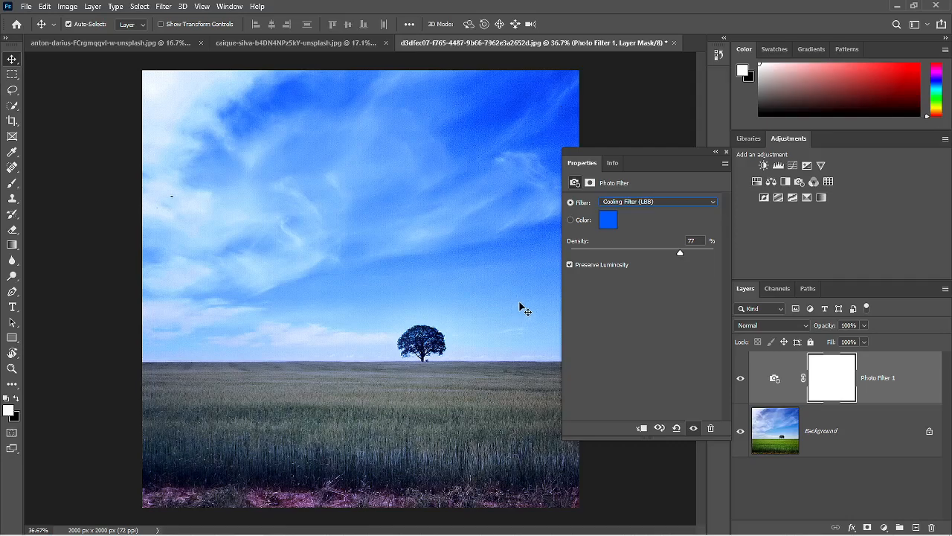
{"action": "left_click", "coordinate": [632, 202]}
{"action": "left_click", "coordinate": [636, 216]}
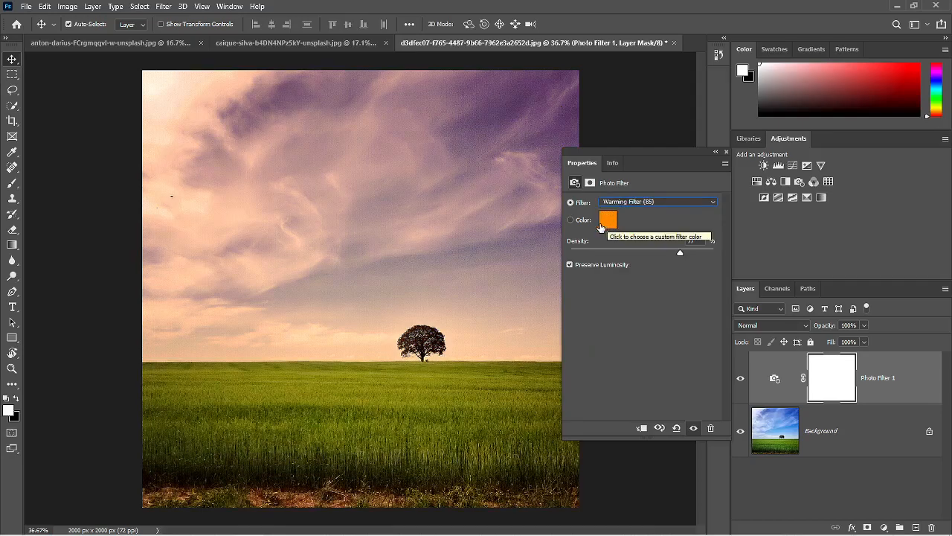
- Switch the photo filter to a custom color, preview purple 9b00ec and cancel the color change
{"action": "left_click", "coordinate": [580, 220]}
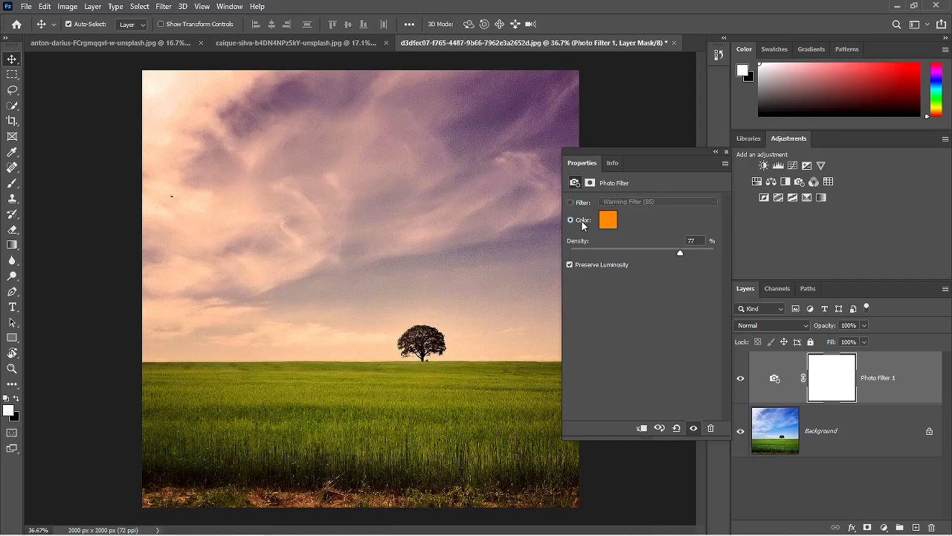
{"action": "left_click", "coordinate": [609, 219]}
{"action": "left_click_drag", "start_coordinate": [492, 253], "coordinate": [492, 152]}
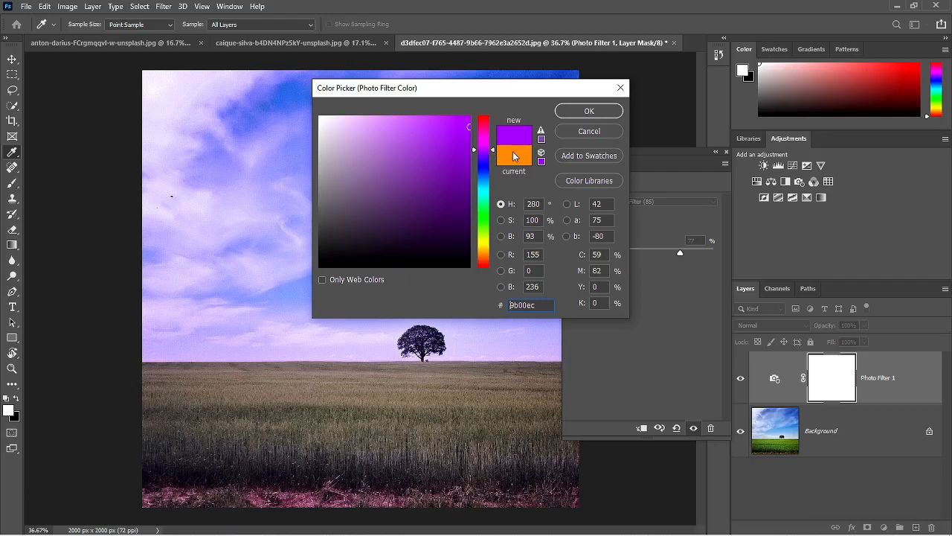
{"action": "left_click", "coordinate": [579, 135]}
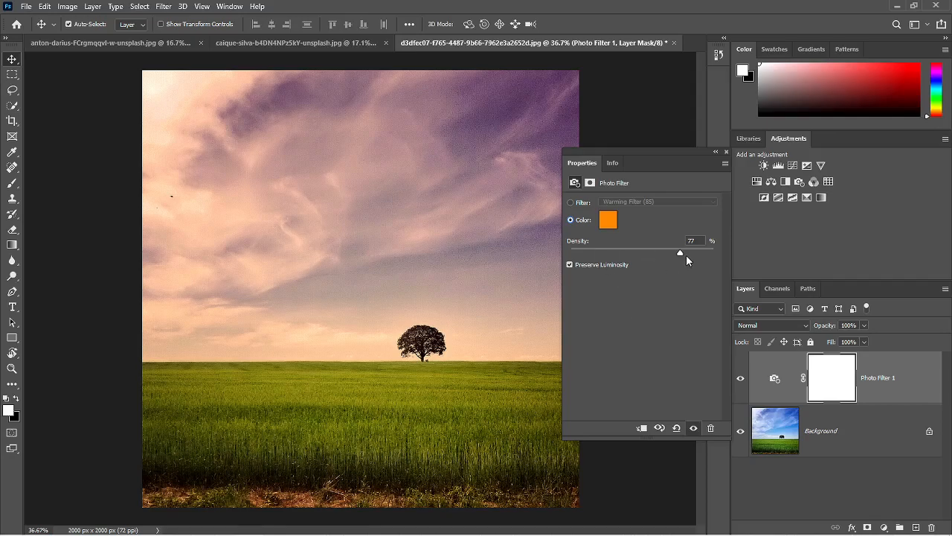
- Lower the photo filter's density to 1% and raise it again to 48%
{"action": "left_click_drag", "start_coordinate": [680, 254], "coordinate": [531, 260]}
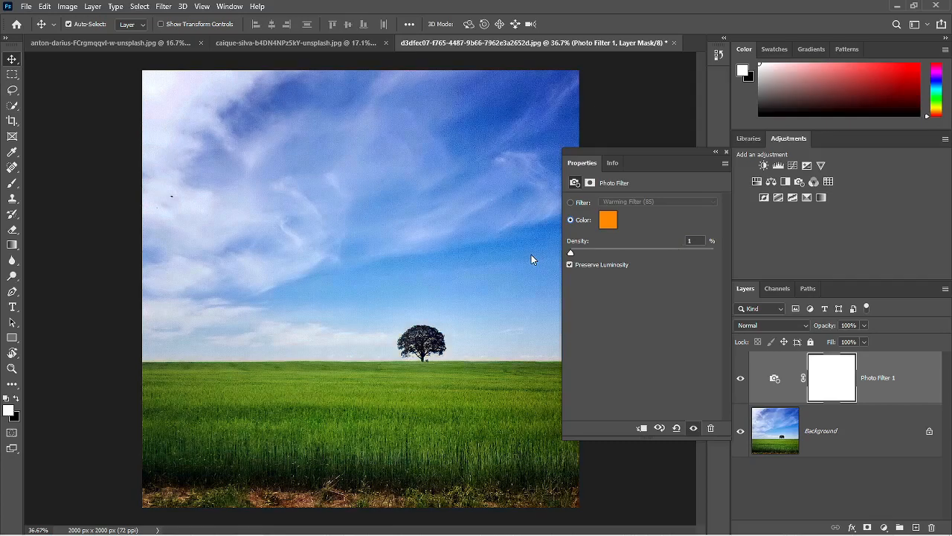
{"action": "left_click_drag", "start_coordinate": [571, 253], "coordinate": [637, 281]}
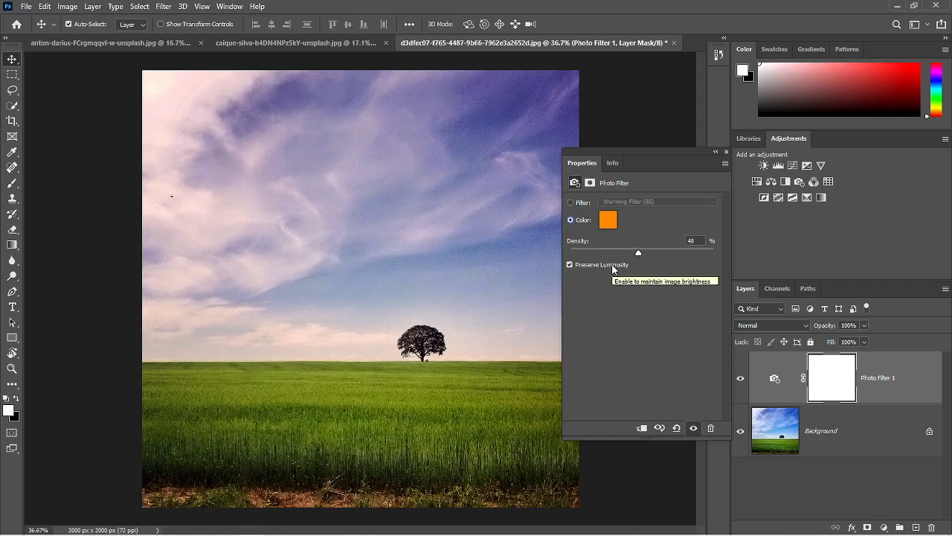
- Turn Preserve Luminosity off and back on, and reset the photo filter to its default settings
{"action": "left_click", "coordinate": [613, 268]}
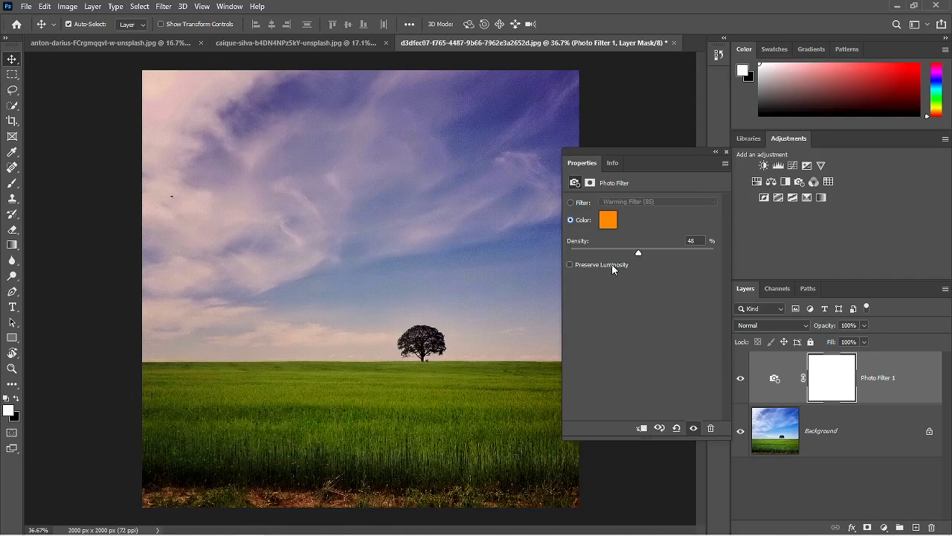
{"action": "left_click", "coordinate": [571, 266]}
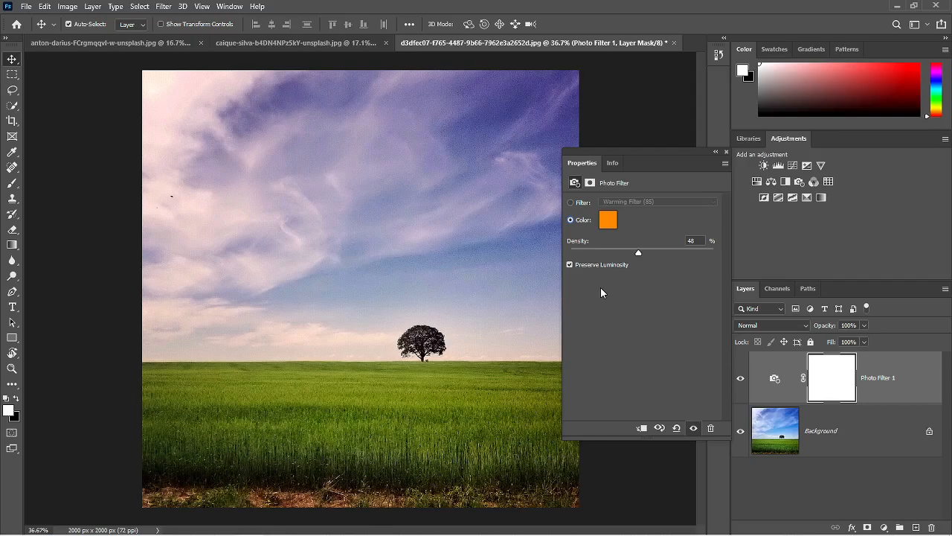
{"action": "left_click", "coordinate": [676, 427]}
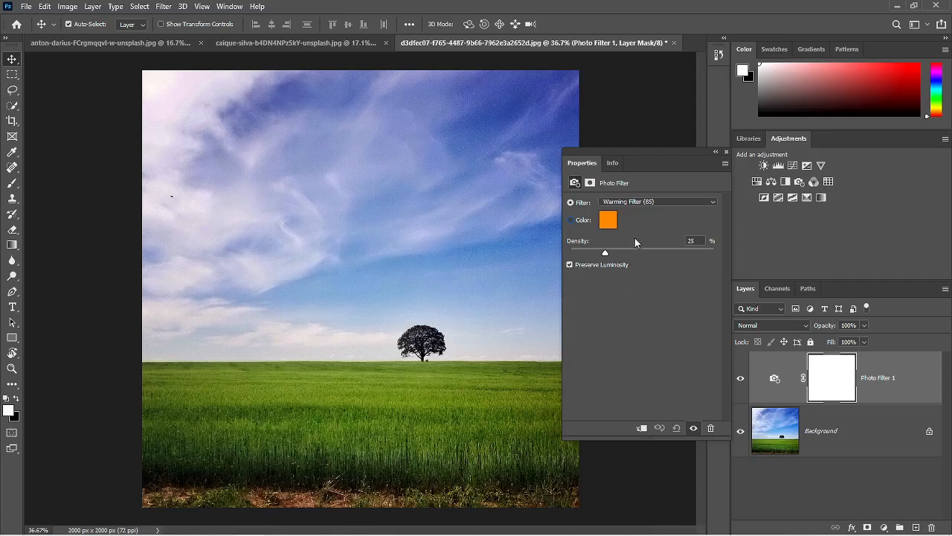
- Configure the photo filter from Warming Filter (LBA) with custom color fc9905 and a density of 100%
{"action": "left_click", "coordinate": [648, 205]}
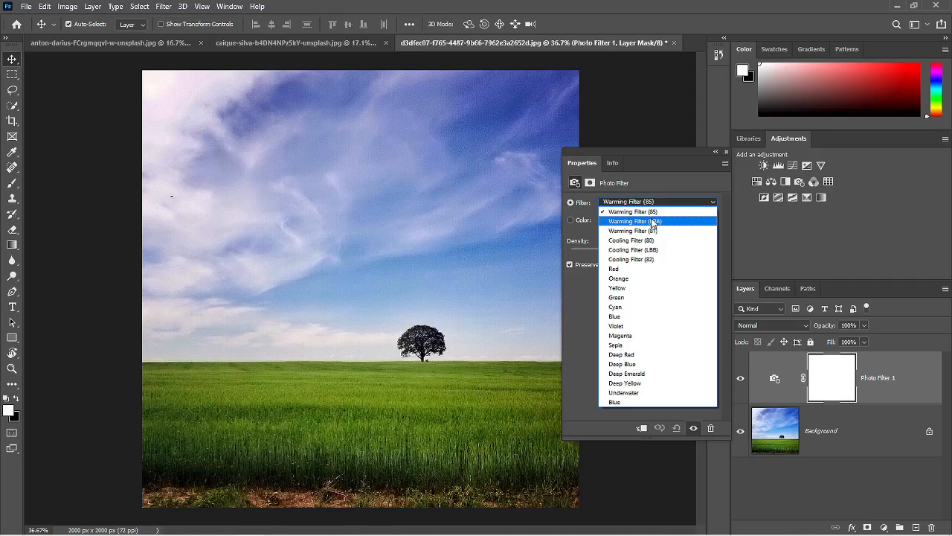
{"action": "left_click", "coordinate": [652, 222]}
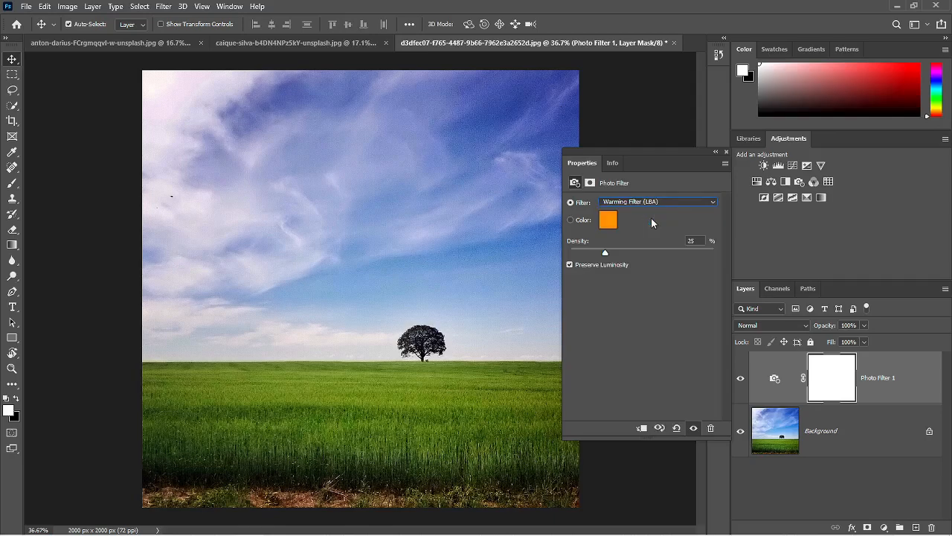
{"action": "left_click", "coordinate": [582, 222]}
{"action": "left_click", "coordinate": [603, 231]}
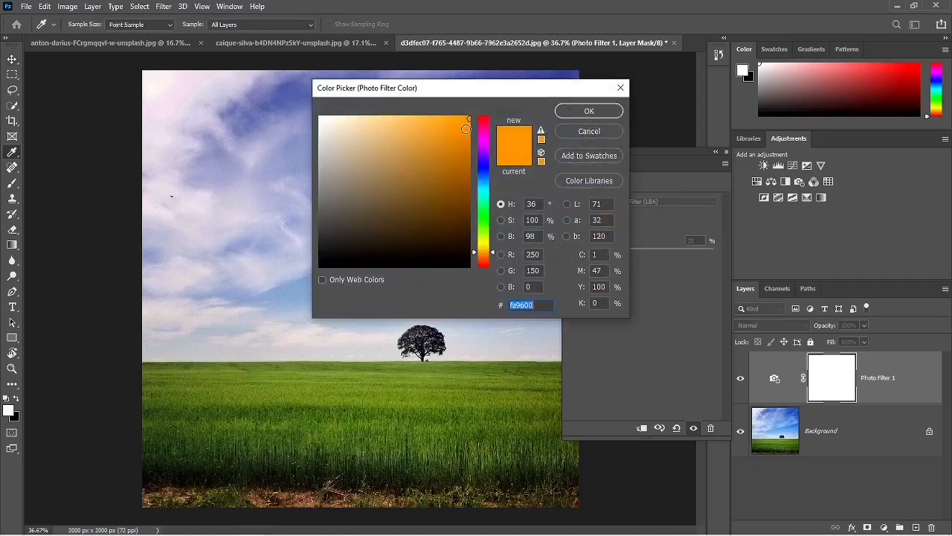
{"action": "left_click", "coordinate": [467, 118]}
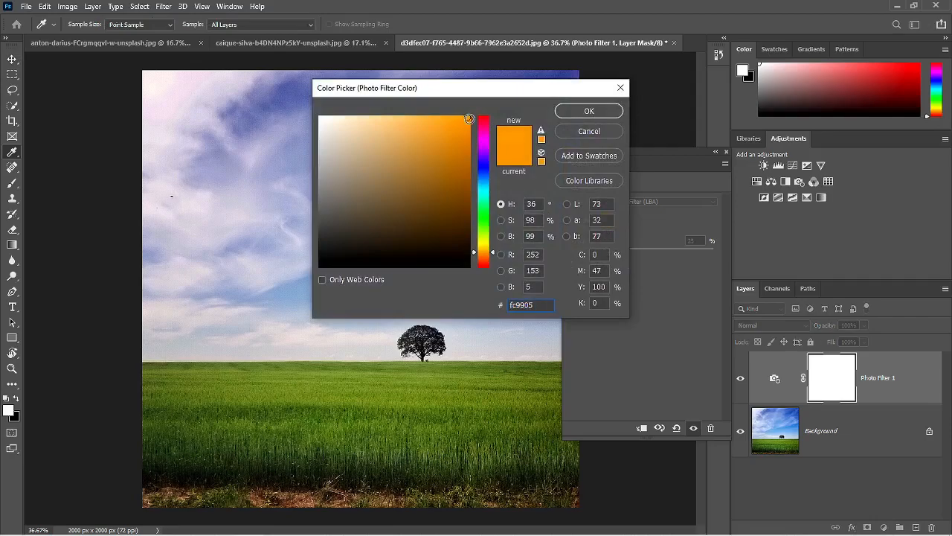
{"action": "left_click", "coordinate": [588, 111]}
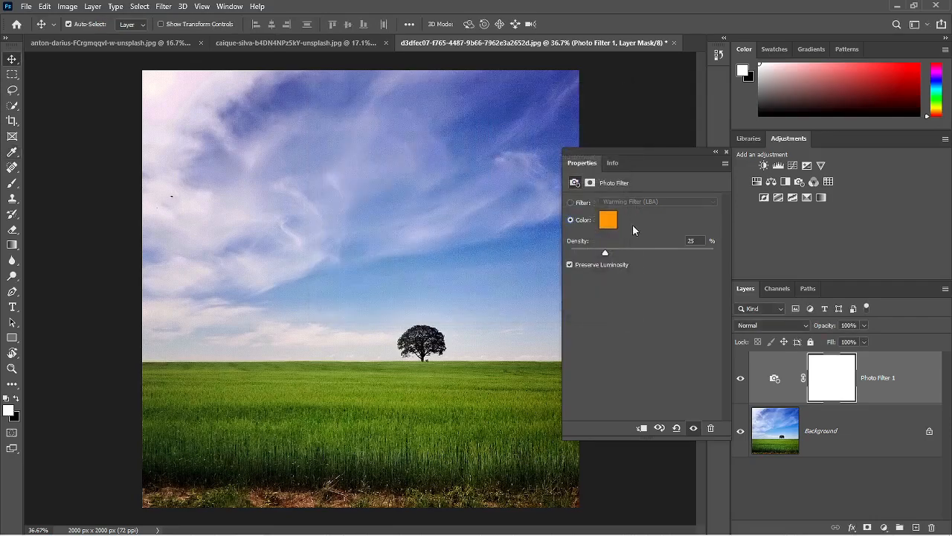
{"action": "left_click_drag", "start_coordinate": [601, 251], "coordinate": [655, 261]}
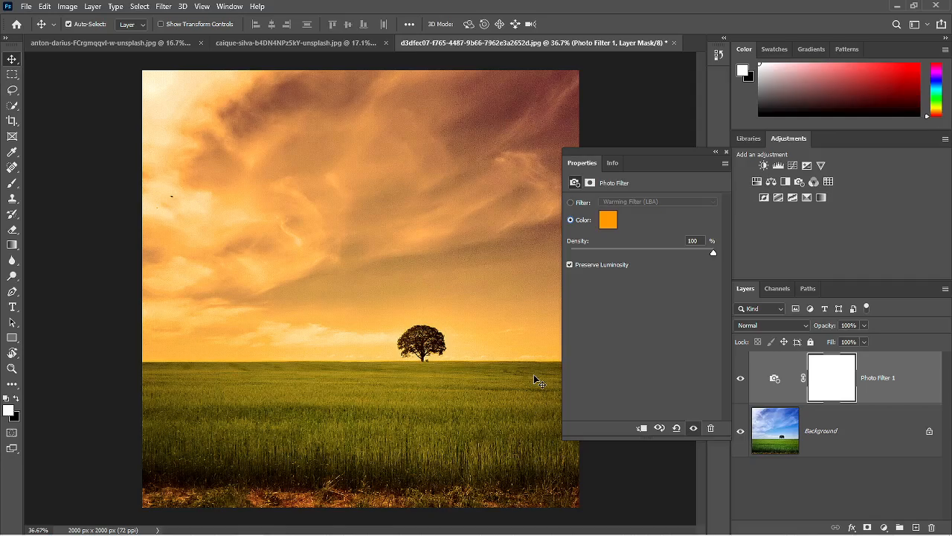
{"action": "left_click", "coordinate": [728, 153]}
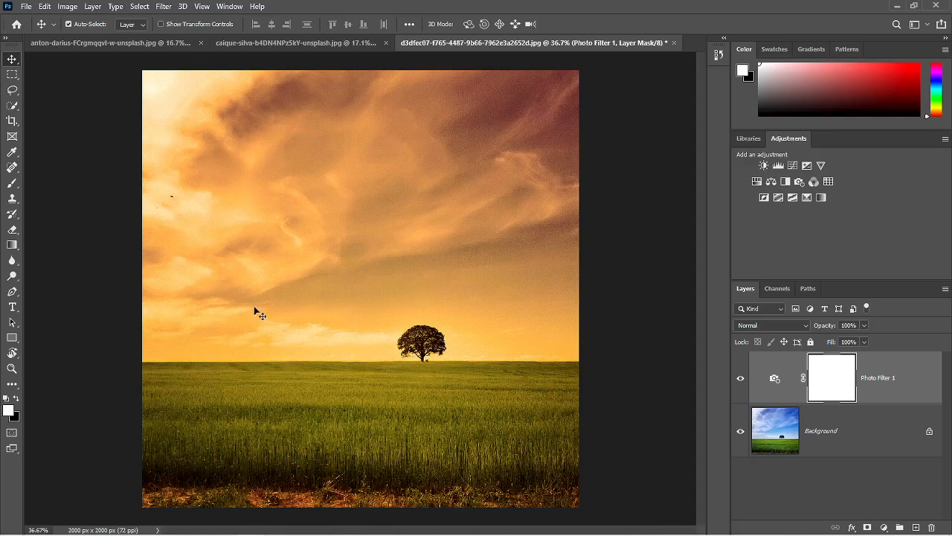
- Add a Curves adjustment layer and darken the image with an RGB curve point at input 72, output 53
{"action": "left_click", "coordinate": [884, 527]}
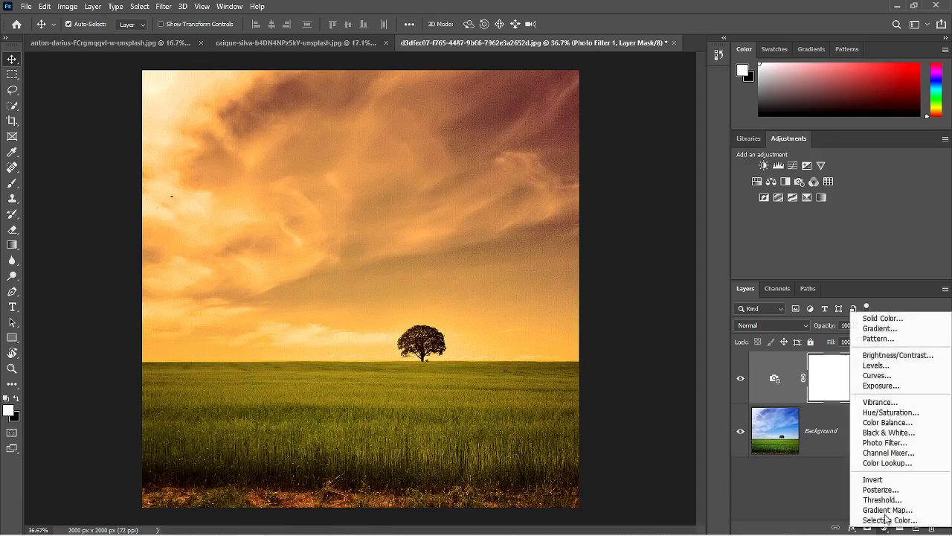
{"action": "left_click", "coordinate": [893, 377]}
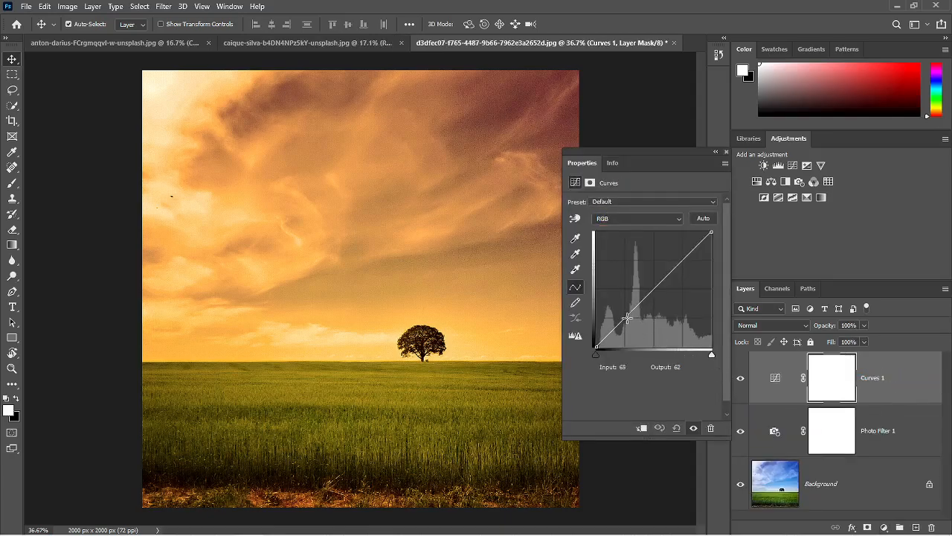
{"action": "left_click_drag", "start_coordinate": [626, 320], "coordinate": [629, 324]}
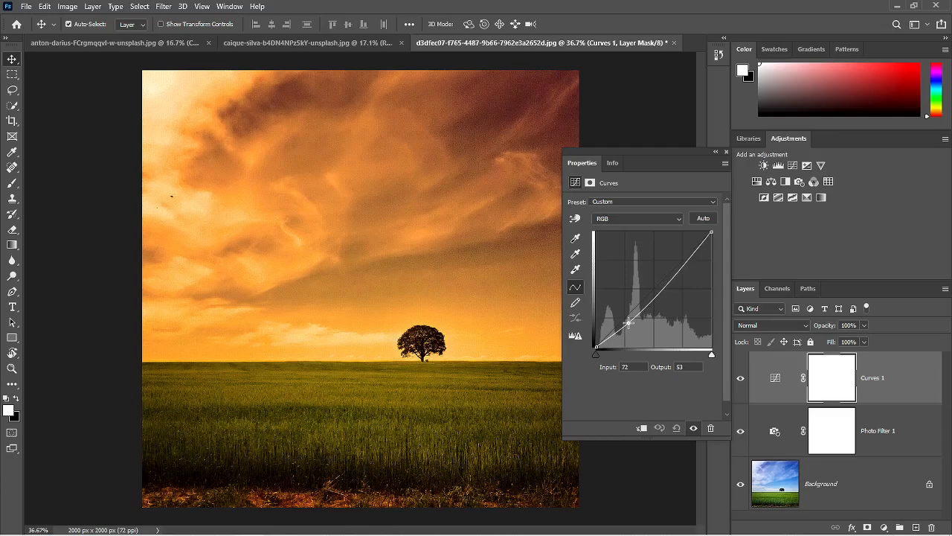
{"action": "left_click", "coordinate": [726, 153]}
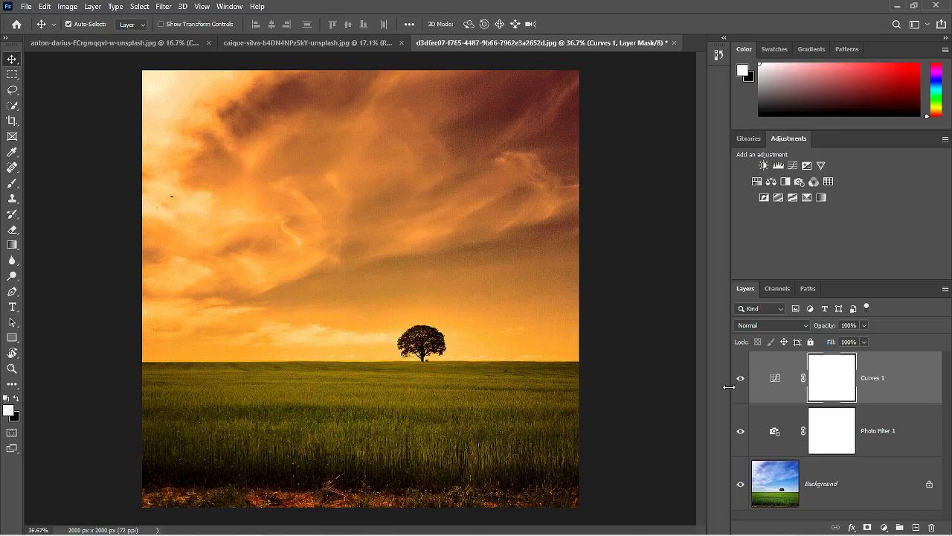
- Add a Brightness/Contrast adjustment layer with brightness -62 and slightly increased contrast
{"action": "left_click", "coordinate": [884, 527]}
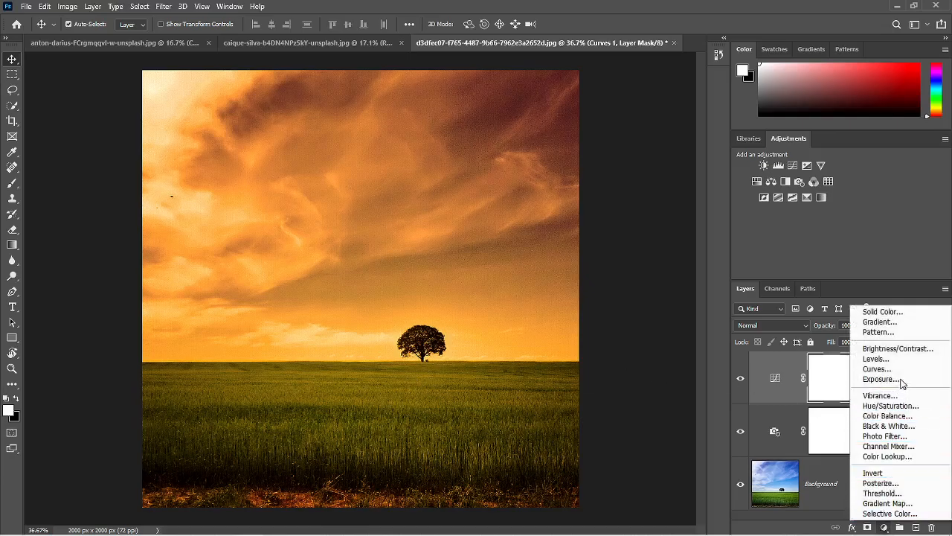
{"action": "left_click", "coordinate": [906, 348]}
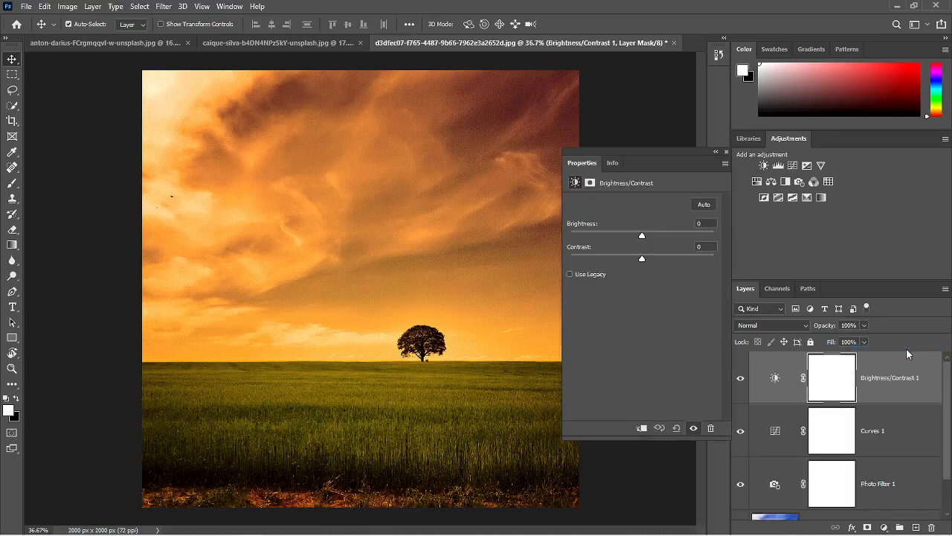
{"action": "left_click_drag", "start_coordinate": [643, 238], "coordinate": [616, 240]}
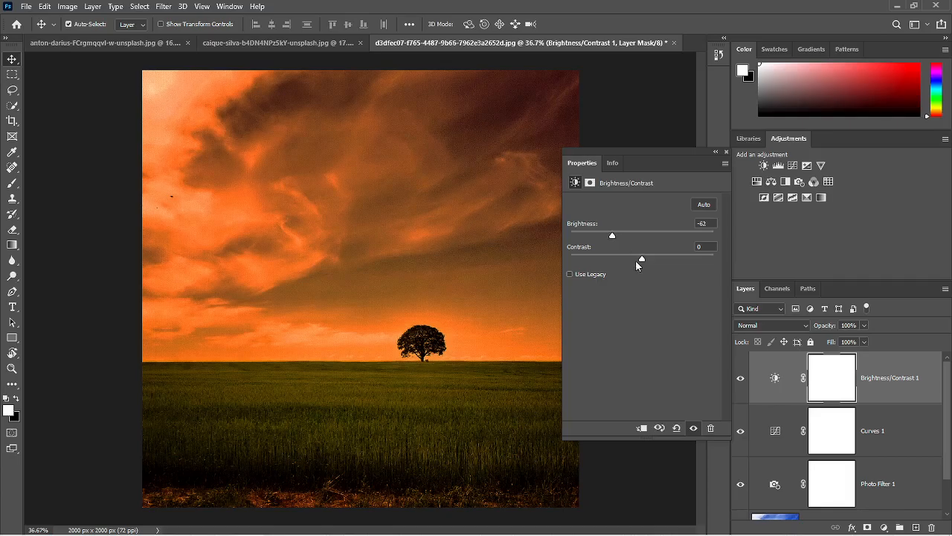
{"action": "left_click_drag", "start_coordinate": [644, 259], "coordinate": [656, 265]}
{"action": "left_click", "coordinate": [726, 153]}
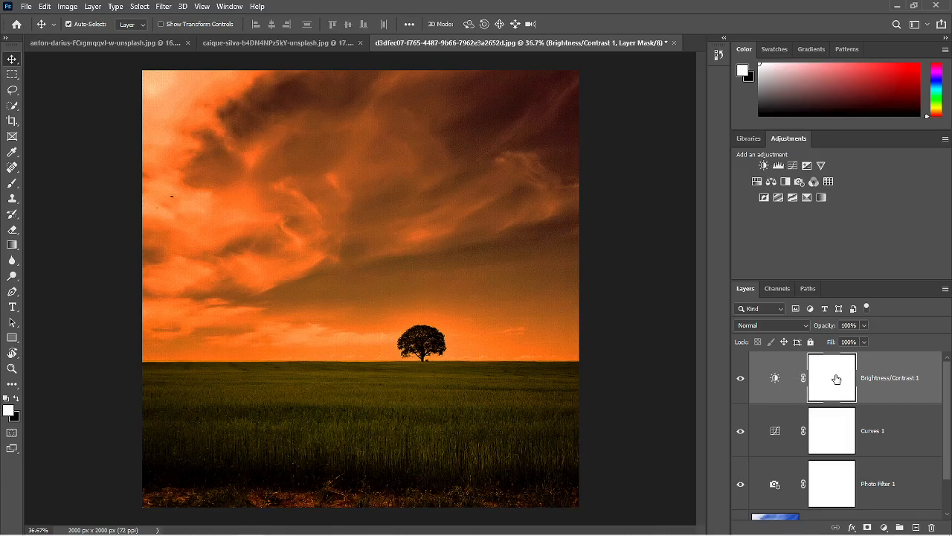
- Invert the Brightness/Contrast layer's mask to black and set the Brush tool to size 400 and 10% flow
{"action": "key", "text": "ctrl"}
{"action": "key", "text": "ctrl+i"}
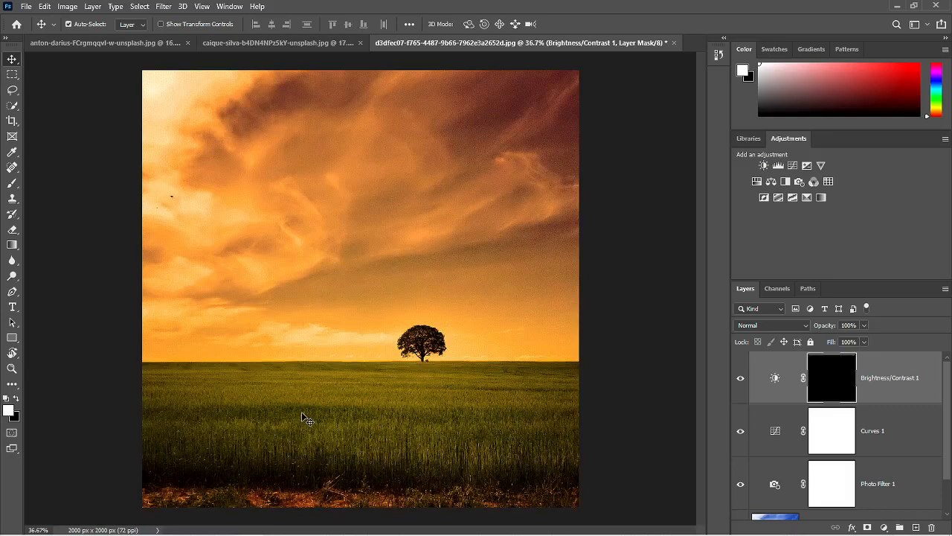
{"action": "key", "text": "b"}
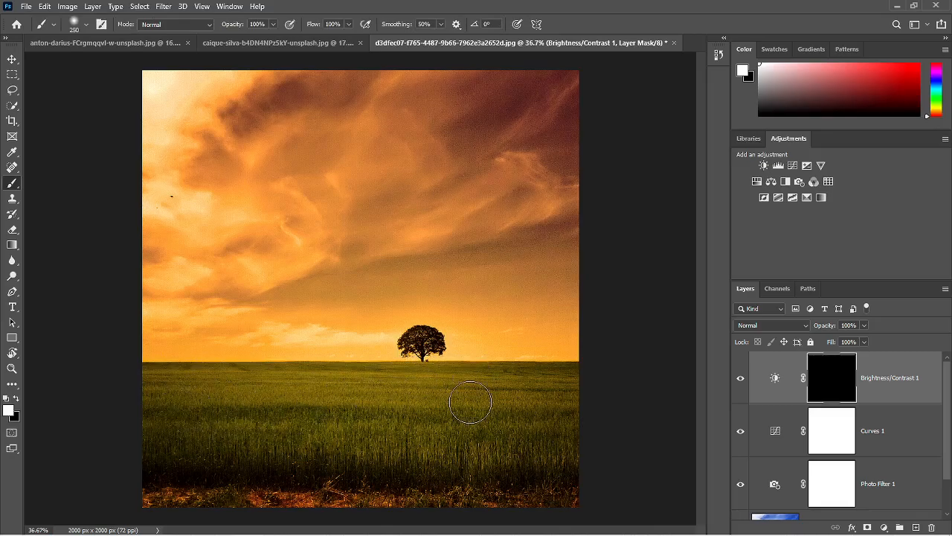
{"action": "key", "text": "bracketright"}
{"action": "key", "text": "bracketright"}
{"action": "left_click", "coordinate": [328, 21]}
{"action": "type", "text": "10"}
{"action": "key", "text": "Return"}
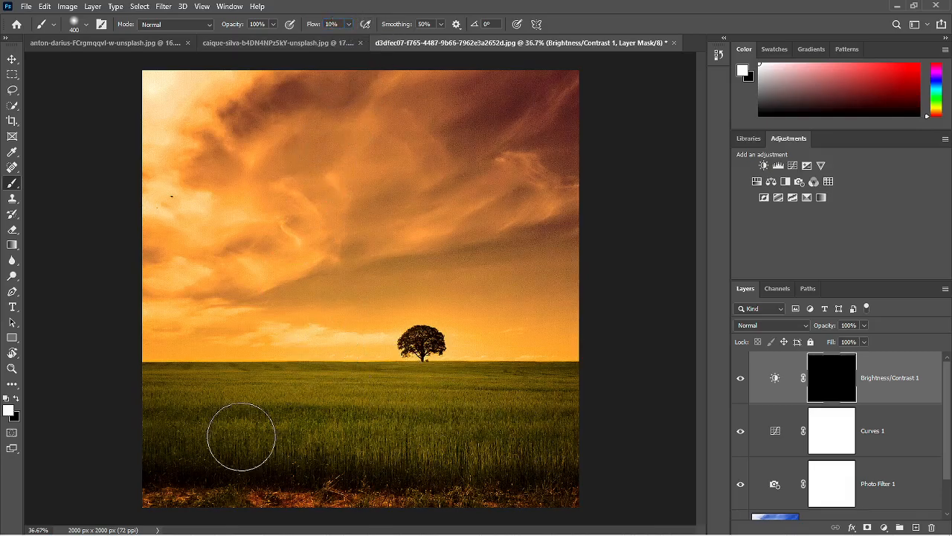
- Paint white on the Brightness/Contrast mask across the middle of the grass field, undoing and redoing the first stroke
{"action": "mouse_move", "coordinate": [194, 421]}
{"action": "left_mouse_down"}
{"action": "mouse_move", "coordinate": [335, 413]}
{"action": "mouse_move", "coordinate": [241, 406]}
{"action": "mouse_move", "coordinate": [398, 407]}
{"action": "mouse_move", "coordinate": [243, 416]}
{"action": "mouse_move", "coordinate": [253, 431]}
{"action": "mouse_move", "coordinate": [404, 433]}
{"action": "mouse_move", "coordinate": [437, 425]}
{"action": "mouse_move", "coordinate": [414, 420]}
{"action": "mouse_move", "coordinate": [602, 398]}
{"action": "mouse_move", "coordinate": [457, 407]}
{"action": "mouse_move", "coordinate": [480, 433]}
{"action": "mouse_move", "coordinate": [533, 428]}
{"action": "mouse_move", "coordinate": [523, 424]}
{"action": "mouse_move", "coordinate": [567, 414]}
{"action": "mouse_move", "coordinate": [281, 413]}
{"action": "mouse_move", "coordinate": [270, 430]}
{"action": "mouse_move", "coordinate": [401, 429]}
{"action": "mouse_move", "coordinate": [407, 442]}
{"action": "mouse_move", "coordinate": [381, 431]}
{"action": "mouse_move", "coordinate": [413, 432]}
{"action": "mouse_move", "coordinate": [157, 433]}
{"action": "mouse_move", "coordinate": [556, 434]}
{"action": "mouse_move", "coordinate": [528, 442]}
{"action": "mouse_move", "coordinate": [449, 445]}
{"action": "mouse_move", "coordinate": [433, 418]}
{"action": "mouse_move", "coordinate": [134, 421]}
{"action": "mouse_move", "coordinate": [562, 415]}
{"action": "mouse_move", "coordinate": [457, 427]}
{"action": "mouse_move", "coordinate": [173, 422]}
{"action": "mouse_move", "coordinate": [334, 411]}
{"action": "mouse_move", "coordinate": [550, 426]}
{"action": "mouse_move", "coordinate": [555, 412]}
{"action": "mouse_move", "coordinate": [156, 415]}
{"action": "mouse_move", "coordinate": [203, 404]}
{"action": "mouse_move", "coordinate": [525, 397]}
{"action": "left_mouse_up"}
{"action": "key", "text": "ctrl+z"}
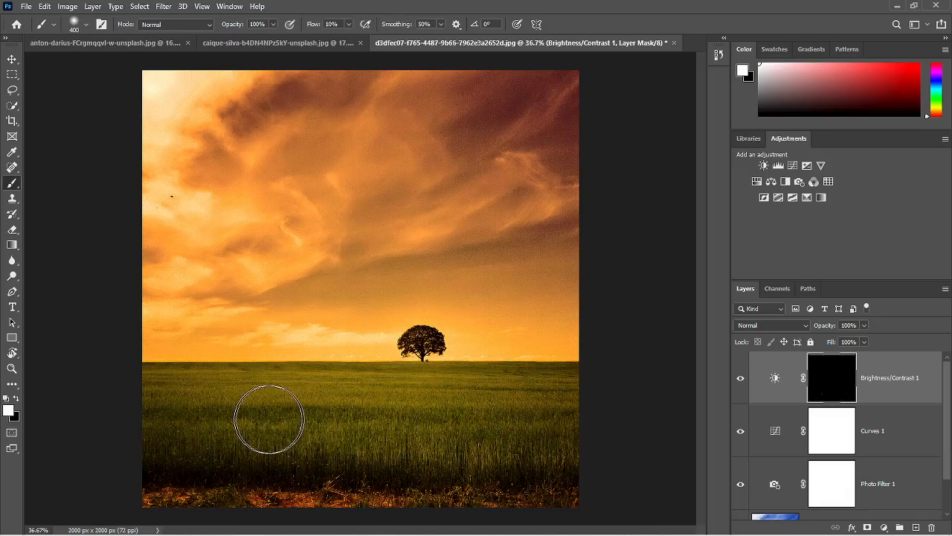
{"action": "left_click_drag", "start_coordinate": [399, 421], "coordinate": [283, 419]}
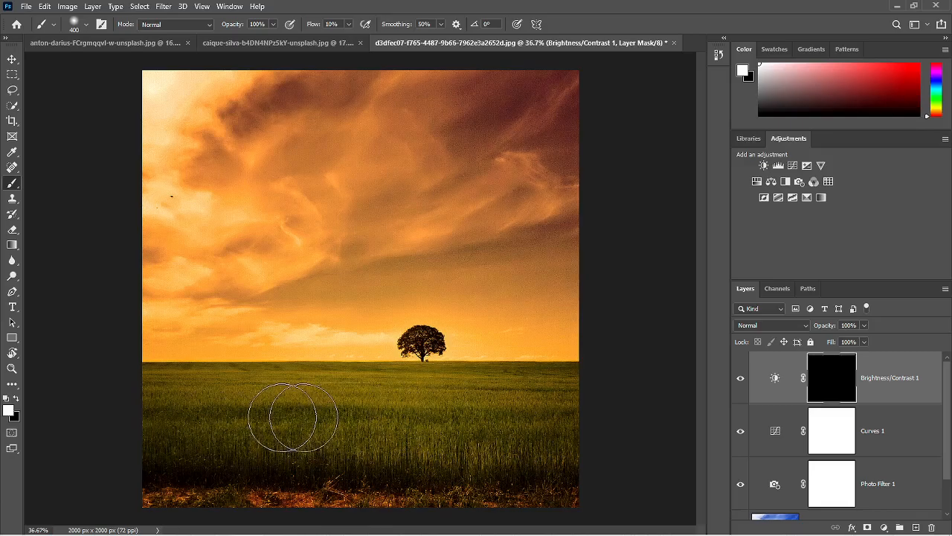
{"action": "left_click_drag", "start_coordinate": [431, 423], "coordinate": [529, 417]}
- Reduce the brush size to 200 and paint white on the Brightness/Contrast mask across the lower grass field
{"action": "key", "text": "bracketleft"}
{"action": "key", "text": "bracketleft"}
{"action": "key", "text": "bracketleft"}
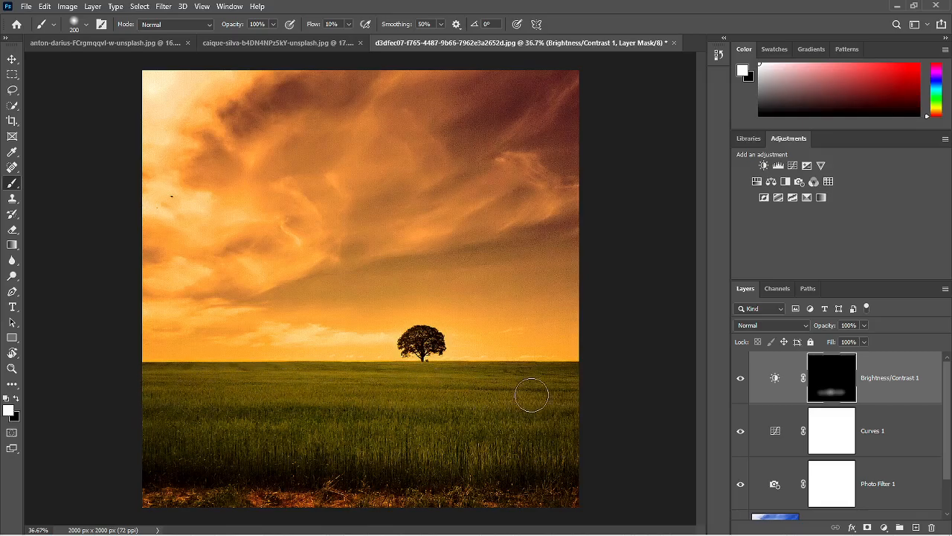
{"action": "mouse_move", "coordinate": [236, 445]}
{"action": "left_mouse_down"}
{"action": "mouse_move", "coordinate": [211, 434]}
{"action": "mouse_move", "coordinate": [417, 442]}
{"action": "mouse_move", "coordinate": [408, 446]}
{"action": "left_mouse_up"}
- Enlarge the brush to 300 and then 500, painting white on the Brightness/Contrast mask to extend coverage across the field's full width
{"action": "key", "text": "bracketright"}
{"action": "key", "text": "bracketright"}
{"action": "key", "text": "bracketright"}
{"action": "key", "text": "bracketright"}
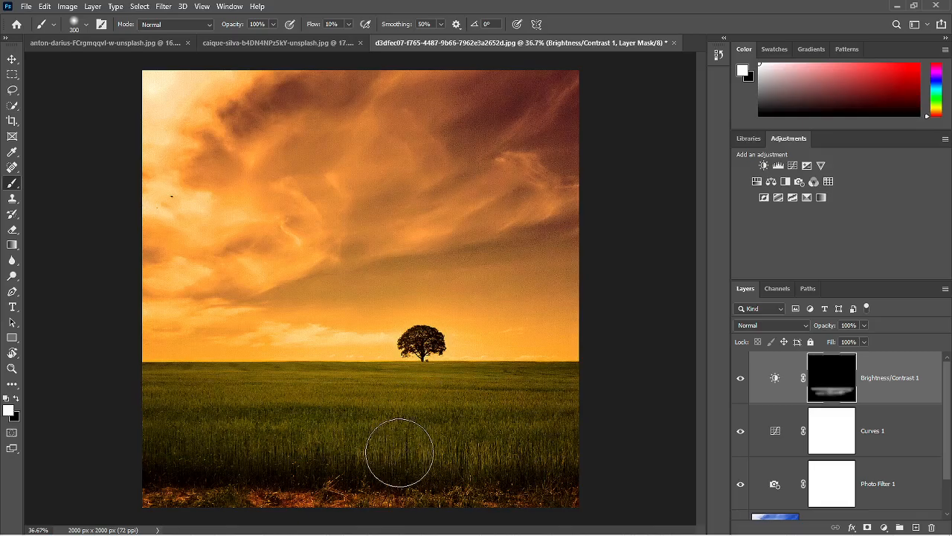
{"action": "mouse_move", "coordinate": [222, 448]}
{"action": "left_mouse_down"}
{"action": "mouse_move", "coordinate": [551, 427]}
{"action": "mouse_move", "coordinate": [378, 432]}
{"action": "mouse_move", "coordinate": [355, 421]}
{"action": "mouse_move", "coordinate": [489, 417]}
{"action": "mouse_move", "coordinate": [467, 416]}
{"action": "mouse_move", "coordinate": [447, 433]}
{"action": "mouse_move", "coordinate": [506, 441]}
{"action": "mouse_move", "coordinate": [327, 437]}
{"action": "mouse_move", "coordinate": [239, 447]}
{"action": "mouse_move", "coordinate": [261, 426]}
{"action": "mouse_move", "coordinate": [317, 417]}
{"action": "mouse_move", "coordinate": [570, 426]}
{"action": "mouse_move", "coordinate": [365, 445]}
{"action": "mouse_move", "coordinate": [146, 430]}
{"action": "mouse_move", "coordinate": [554, 433]}
{"action": "mouse_move", "coordinate": [556, 444]}
{"action": "mouse_move", "coordinate": [519, 424]}
{"action": "mouse_move", "coordinate": [433, 408]}
{"action": "mouse_move", "coordinate": [563, 419]}
{"action": "mouse_move", "coordinate": [207, 418]}
{"action": "left_mouse_up"}
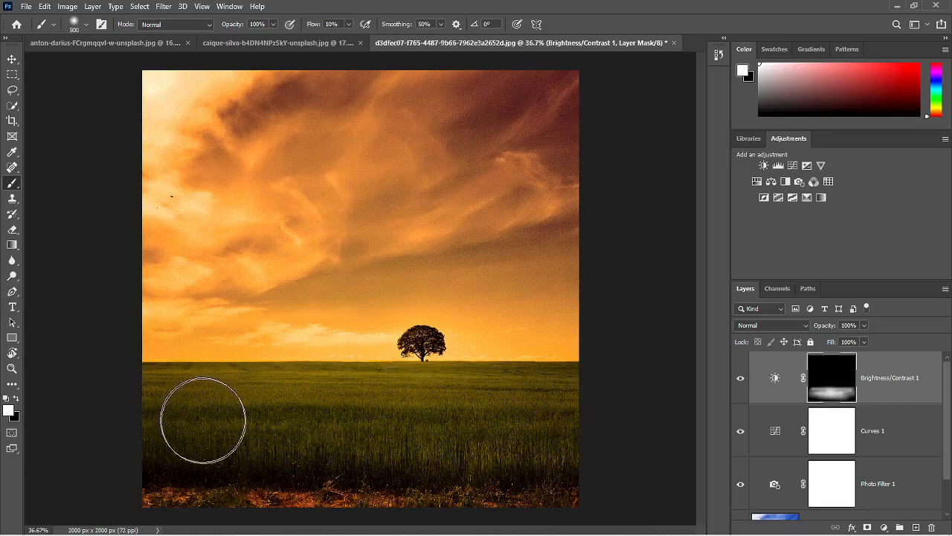
- With a size 175 brush, paint white on the mask along the soil strip at 57% flow and across the upper field at 10% flow
{"action": "key", "text": "bracketleft"}
{"action": "key", "text": "bracketleft"}
{"action": "key", "text": "bracketleft"}
{"action": "key", "text": "bracketleft"}
{"action": "key", "text": "bracketleft"}
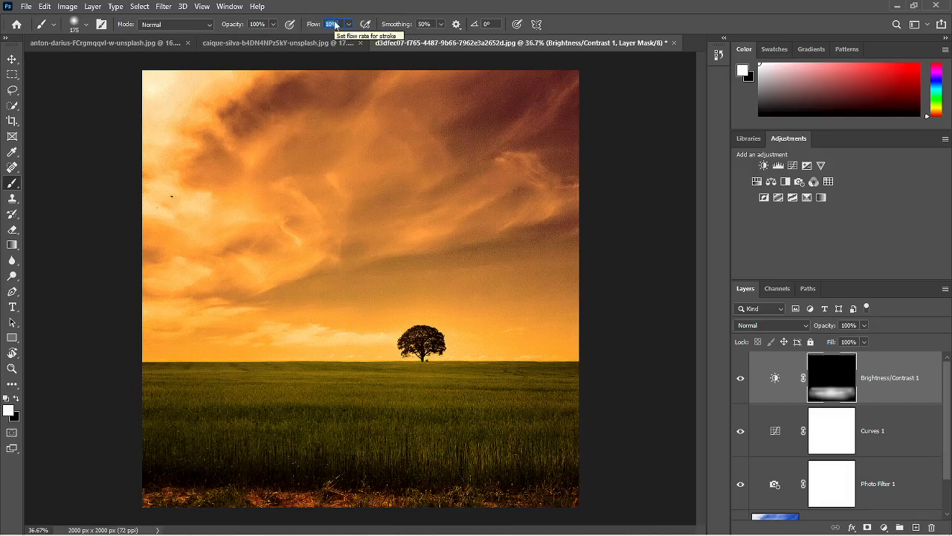
{"action": "type", "text": "57"}
{"action": "key", "text": "Return"}
{"action": "mouse_move", "coordinate": [152, 476]}
{"action": "left_mouse_down"}
{"action": "mouse_move", "coordinate": [575, 496]}
{"action": "mouse_move", "coordinate": [373, 504]}
{"action": "mouse_move", "coordinate": [312, 491]}
{"action": "mouse_move", "coordinate": [254, 495]}
{"action": "mouse_move", "coordinate": [367, 499]}
{"action": "mouse_move", "coordinate": [251, 499]}
{"action": "mouse_move", "coordinate": [286, 511]}
{"action": "mouse_move", "coordinate": [393, 501]}
{"action": "mouse_move", "coordinate": [162, 501]}
{"action": "mouse_move", "coordinate": [352, 508]}
{"action": "left_mouse_up"}
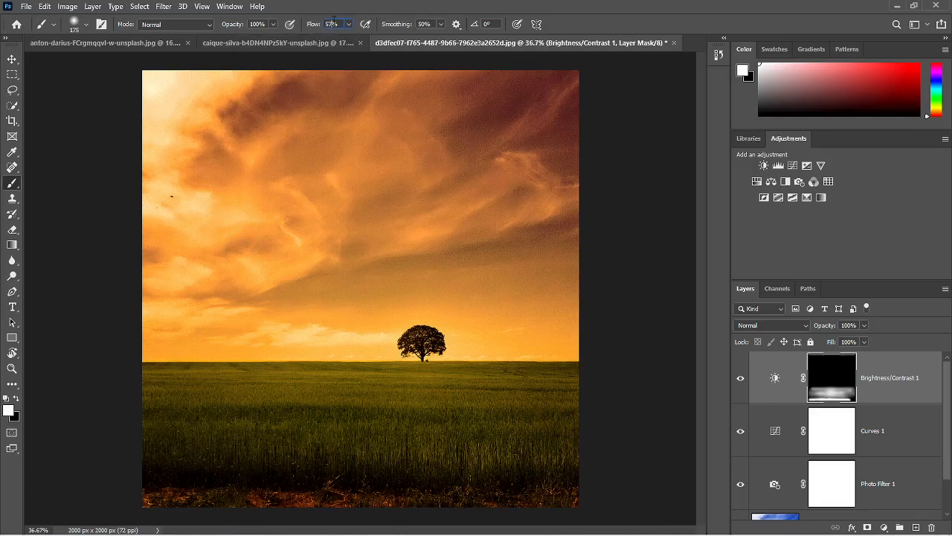
{"action": "type", "text": "10"}
{"action": "mouse_move", "coordinate": [144, 386]}
{"action": "left_mouse_down"}
{"action": "mouse_move", "coordinate": [591, 392]}
{"action": "mouse_move", "coordinate": [591, 399]}
{"action": "left_mouse_up"}
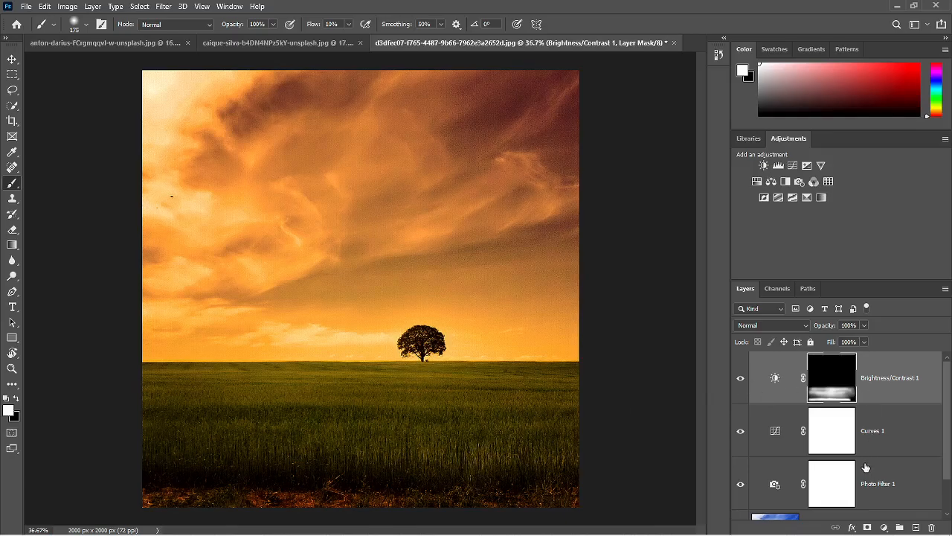
- Add a second Curves adjustment layer and slightly darken the midtones with an RGB curve point at input 130, output 120
{"action": "left_click", "coordinate": [884, 527]}
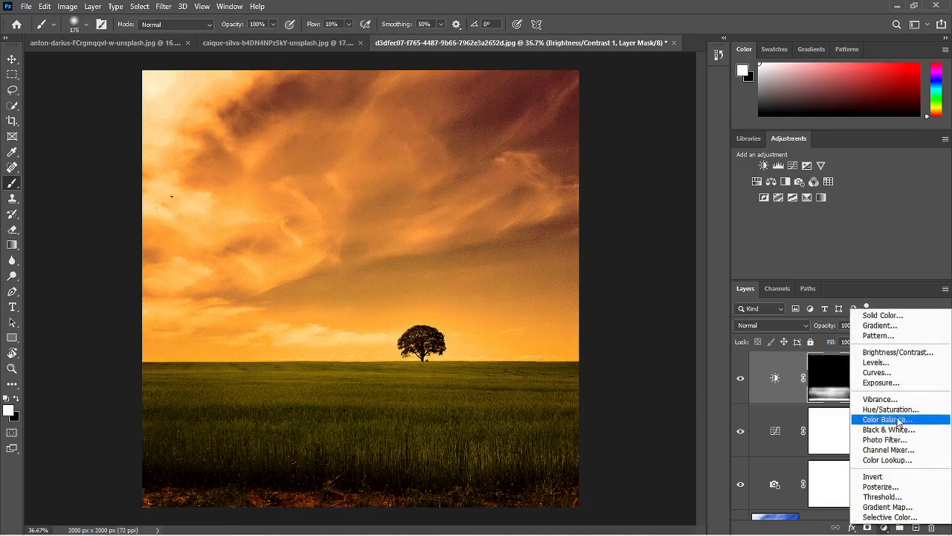
{"action": "left_click", "coordinate": [899, 373]}
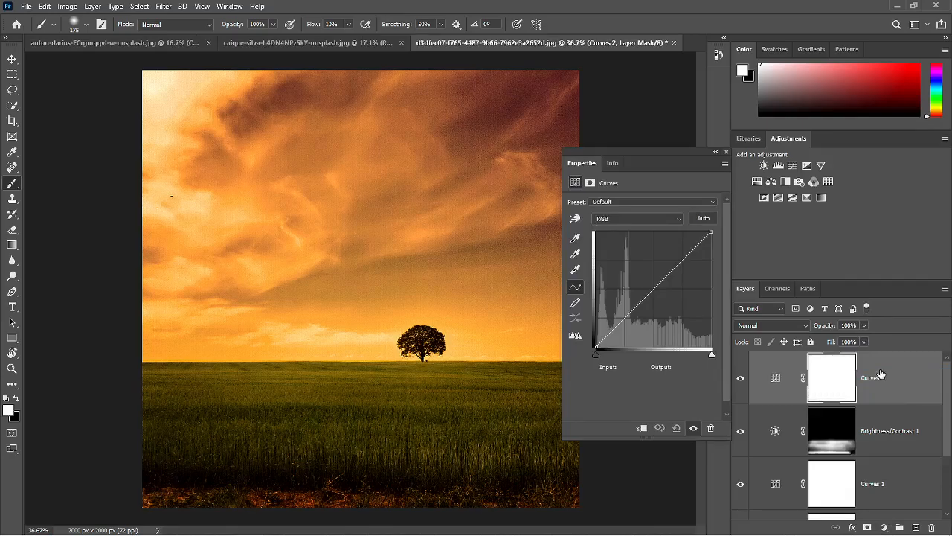
{"action": "left_click_drag", "start_coordinate": [653, 288], "coordinate": [654, 292]}
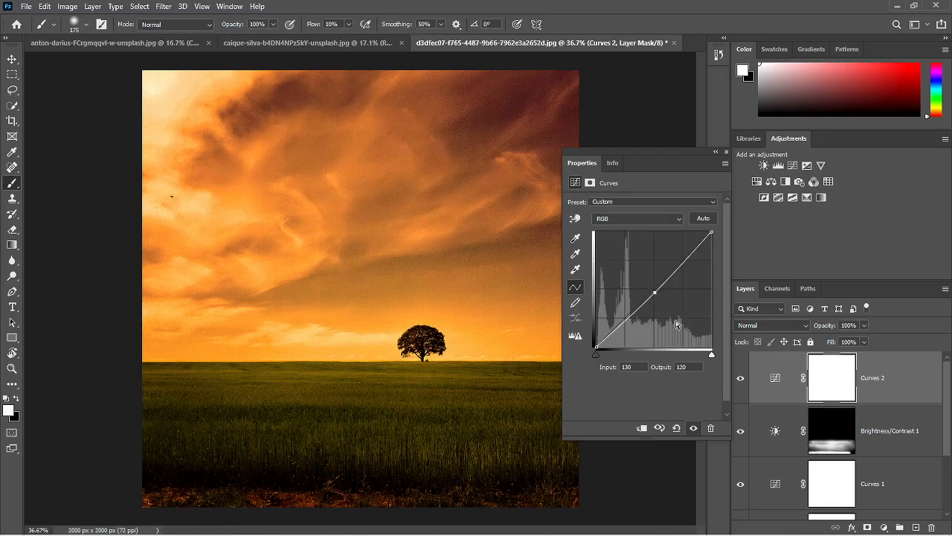
{"action": "left_click", "coordinate": [714, 154]}
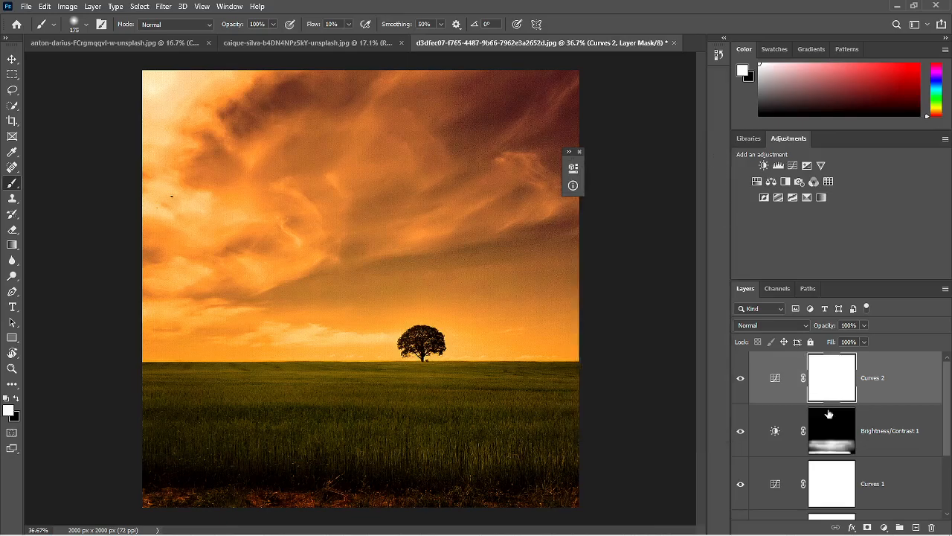
- Compare the edited landscape with the original by showing only the Background layer and restoring all layers
{"action": "scroll", "coordinate": [826, 413], "scroll_direction": "down", "scroll_amount": 3}
{"action": "left_click", "coordinate": [741, 494], "text": "alt"}
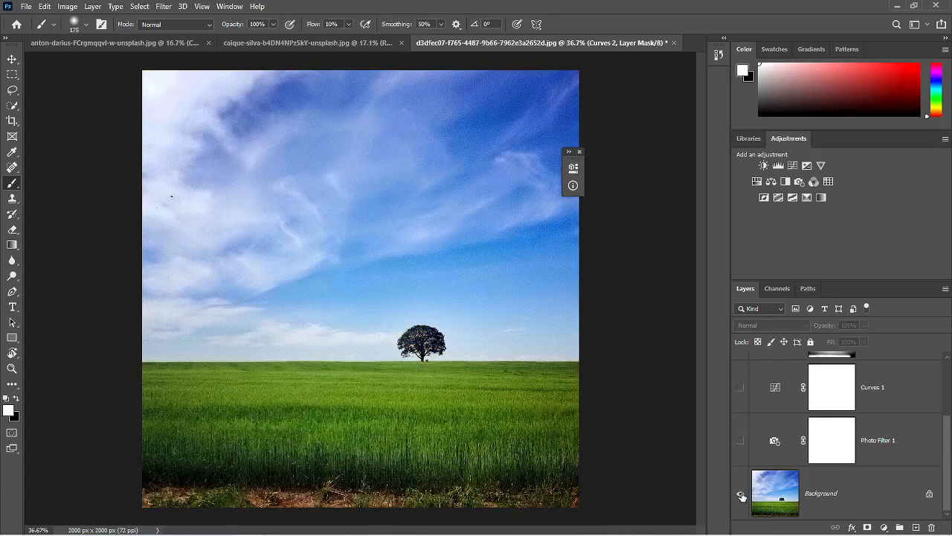
{"action": "left_click", "coordinate": [741, 494], "text": "alt"}
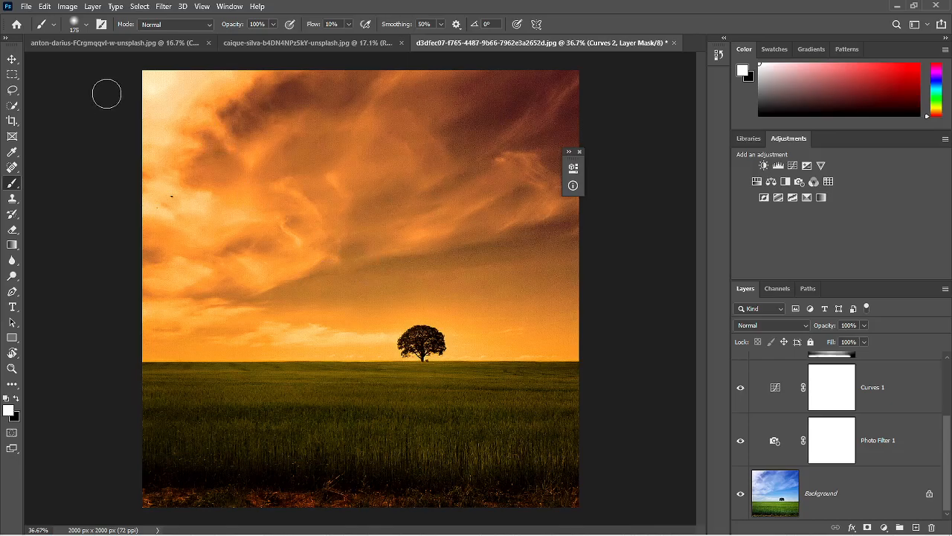
- Close the landscape document without saving, and dismiss the floating Properties and Info group over the strawberry image
{"action": "left_click", "coordinate": [122, 48]}
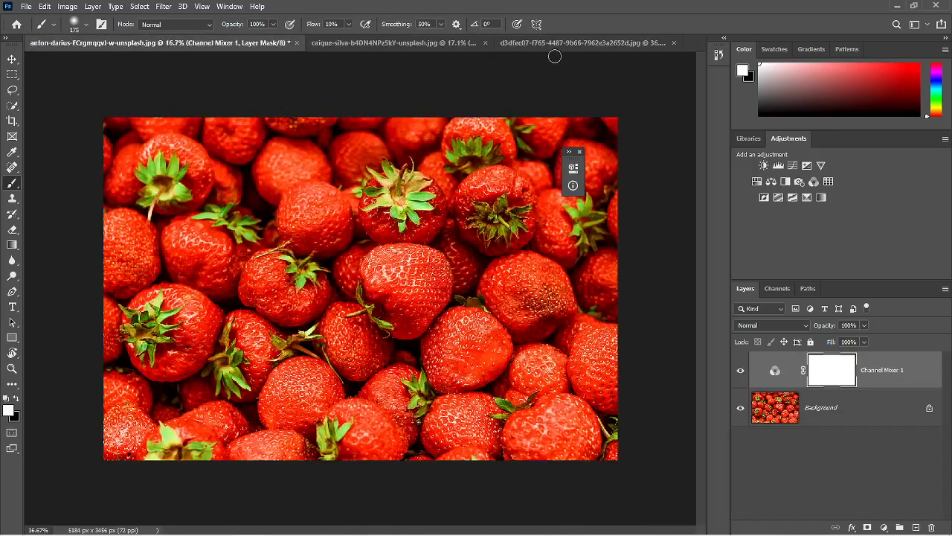
{"action": "left_click", "coordinate": [557, 44]}
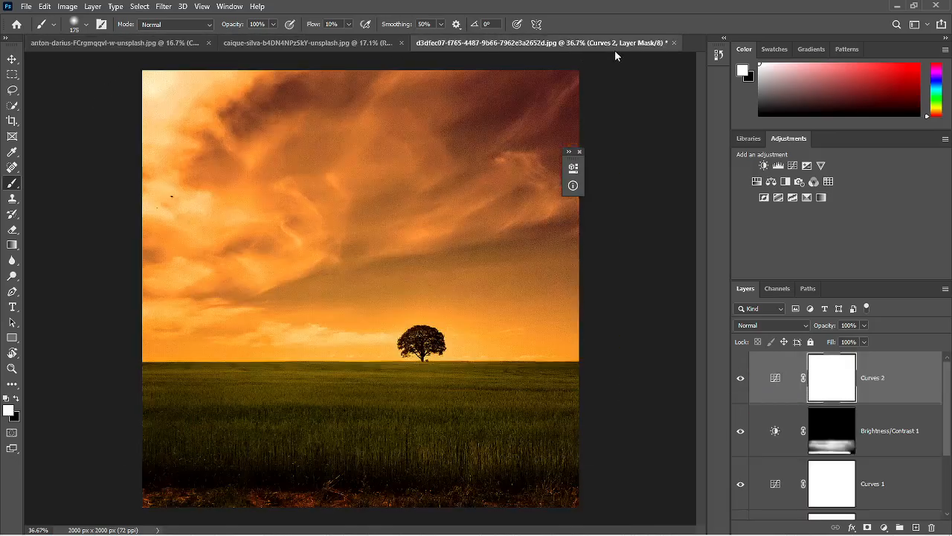
{"action": "left_click", "coordinate": [674, 43]}
{"action": "left_click", "coordinate": [483, 208]}
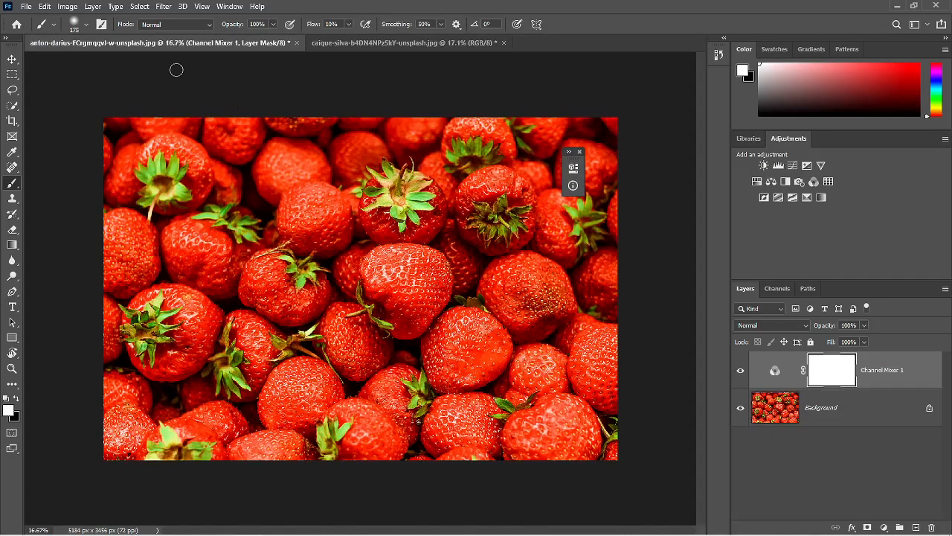
{"action": "left_click", "coordinate": [579, 152]}
- Look through the Red, Green and Blue channels of the strawberry image with the Channel Mixer layer selected
{"action": "left_click", "coordinate": [776, 288]}
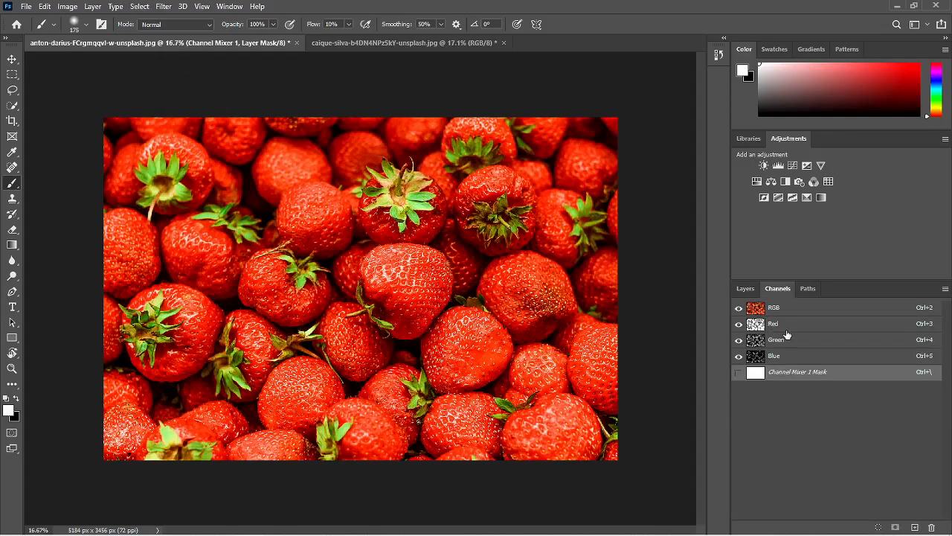
{"action": "left_click", "coordinate": [780, 331]}
{"action": "left_click", "coordinate": [788, 343]}
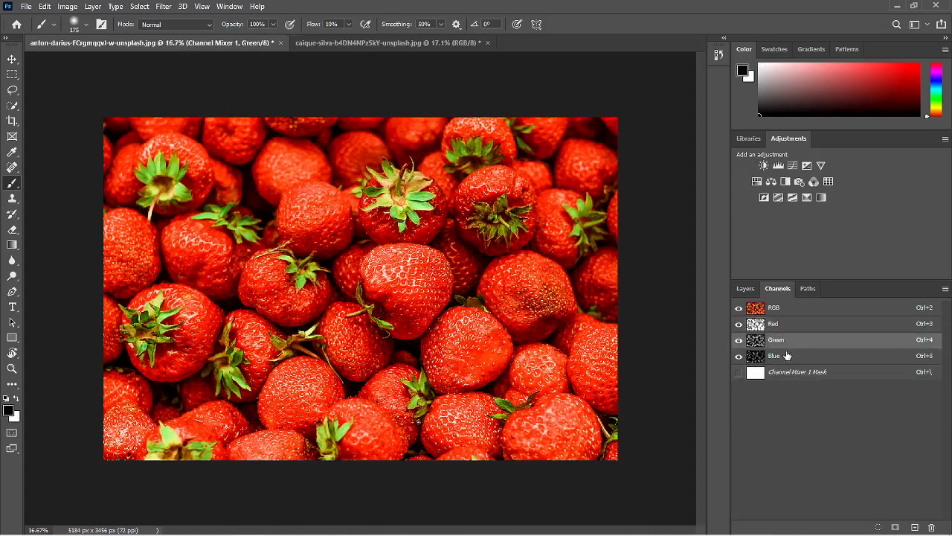
{"action": "left_click", "coordinate": [787, 357]}
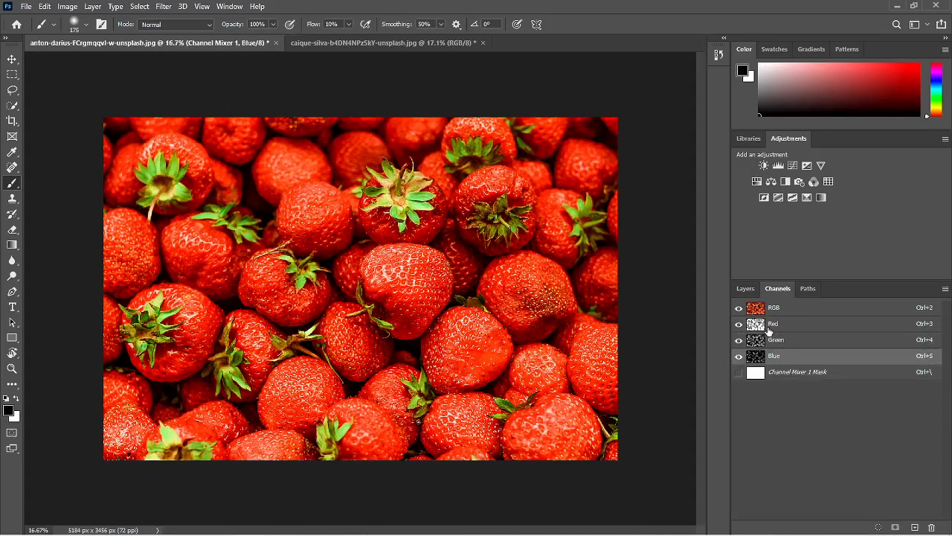
{"action": "left_click", "coordinate": [780, 325]}
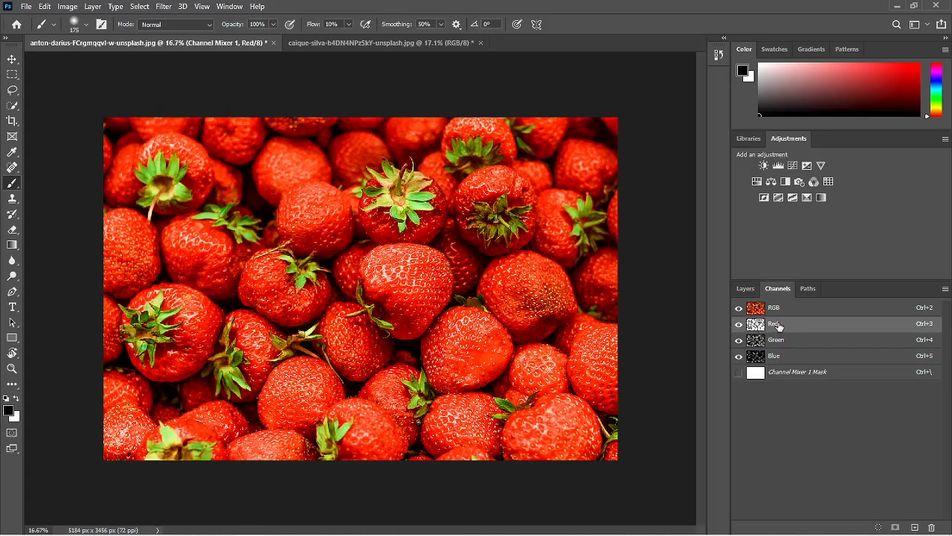
- Delete the Channel Mixer 1 adjustment layer from the strawberry image
{"action": "left_click", "coordinate": [744, 289]}
{"action": "key", "text": "Delete"}
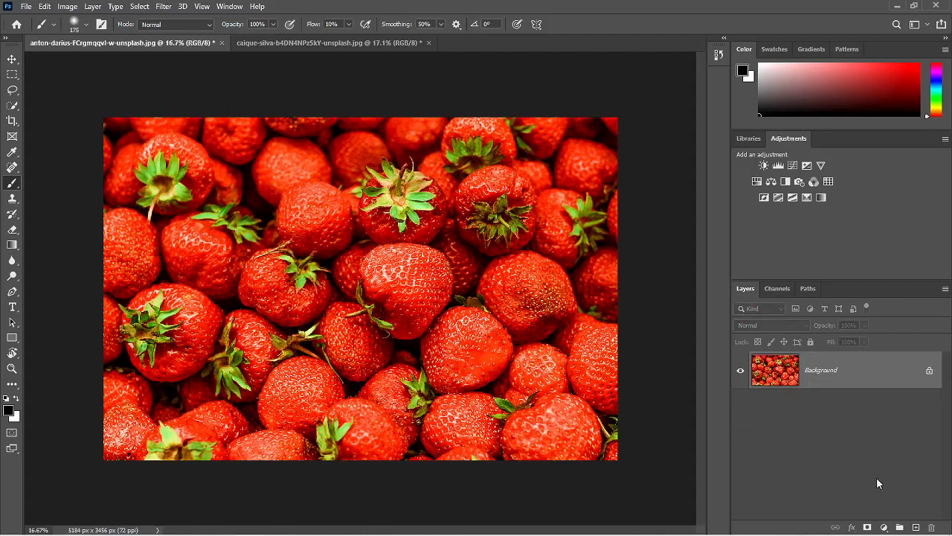
{"action": "left_click", "coordinate": [884, 527]}
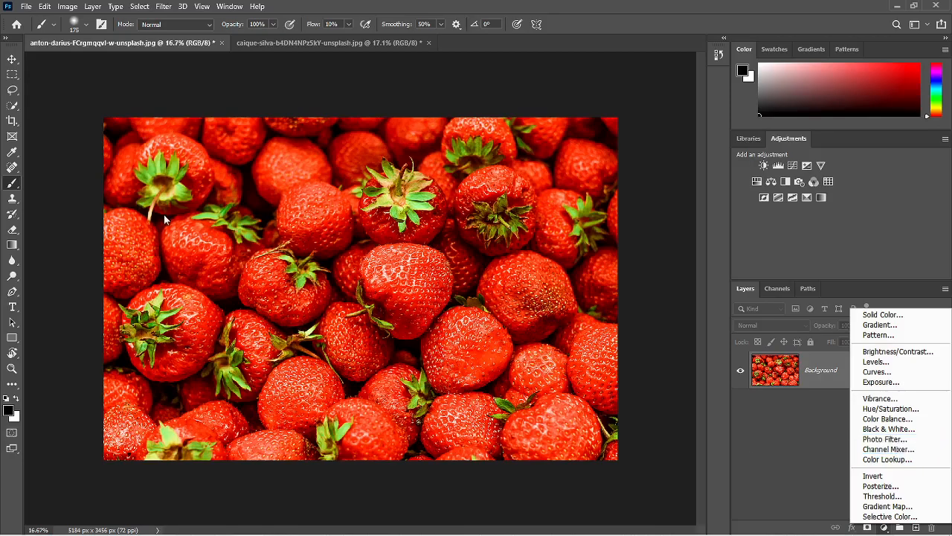
{"action": "left_click", "coordinate": [750, 287]}
- Examine the strawberry image's Red channel alone, then toggle the channel visibilities to compare the Red, Green and Blue contributions
{"action": "left_click", "coordinate": [773, 290]}
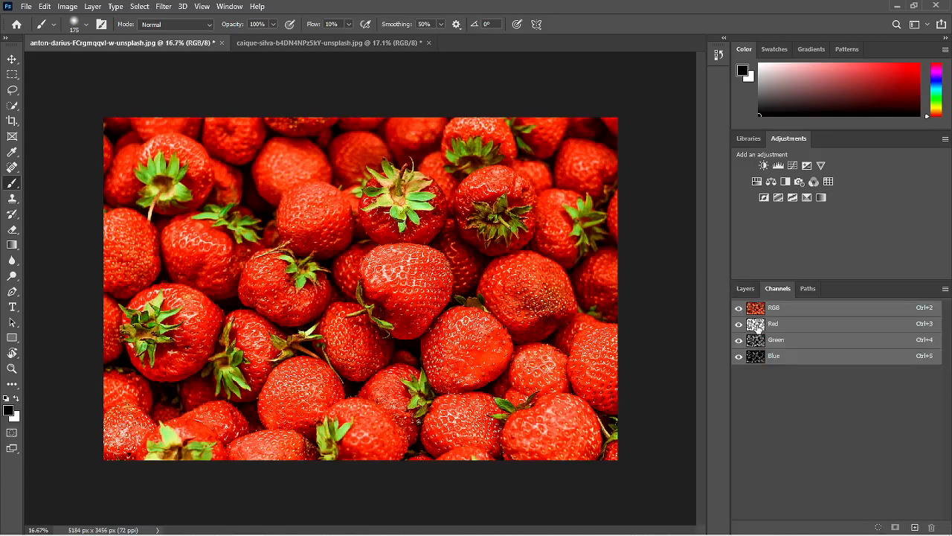
{"action": "left_click", "coordinate": [798, 328]}
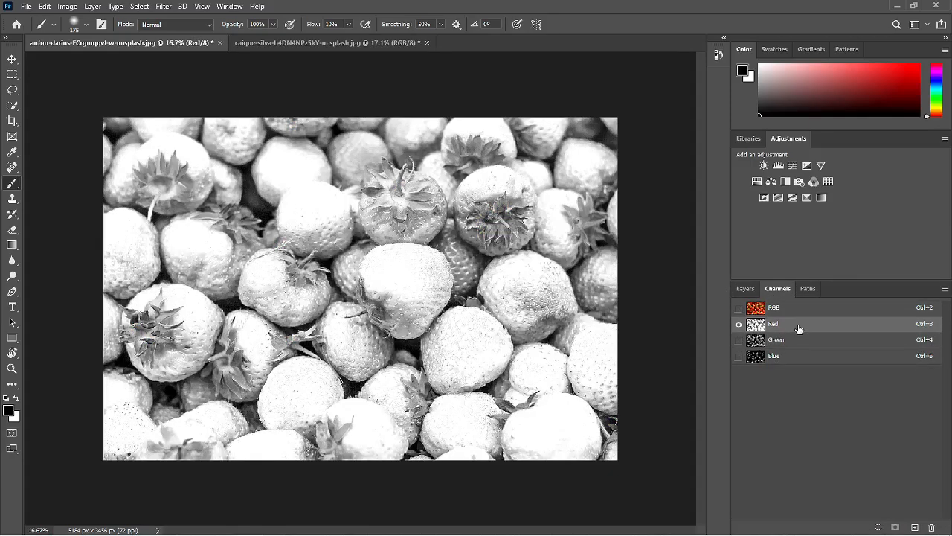
{"action": "left_click", "coordinate": [738, 308]}
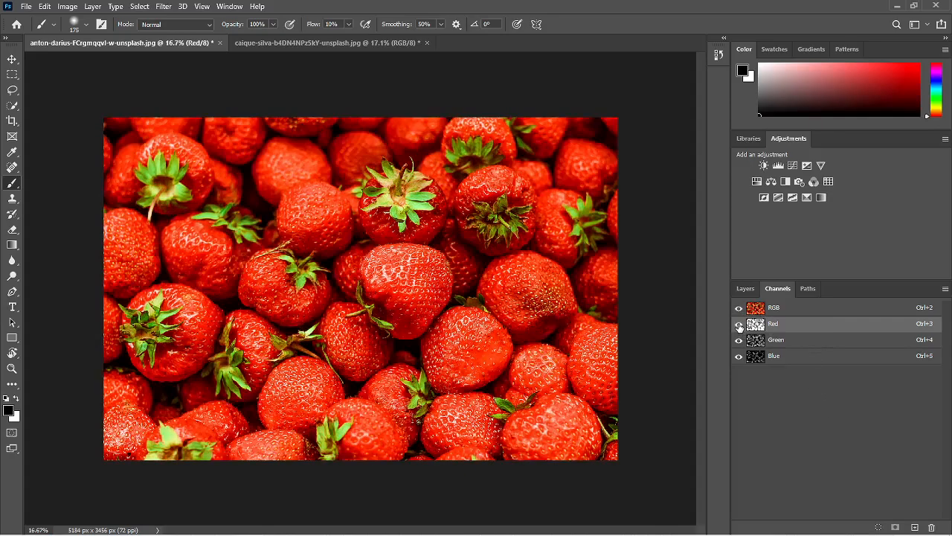
{"action": "left_click", "coordinate": [739, 325]}
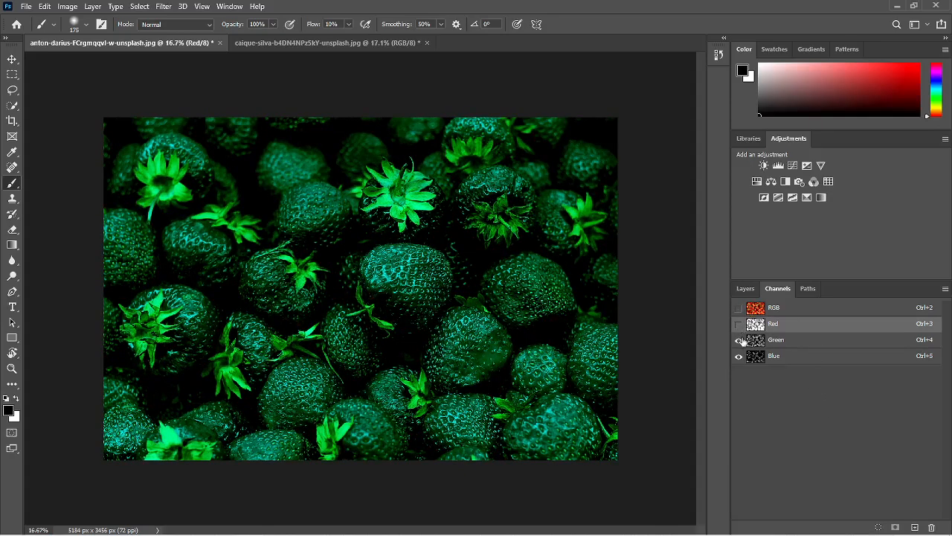
{"action": "left_click", "coordinate": [739, 339]}
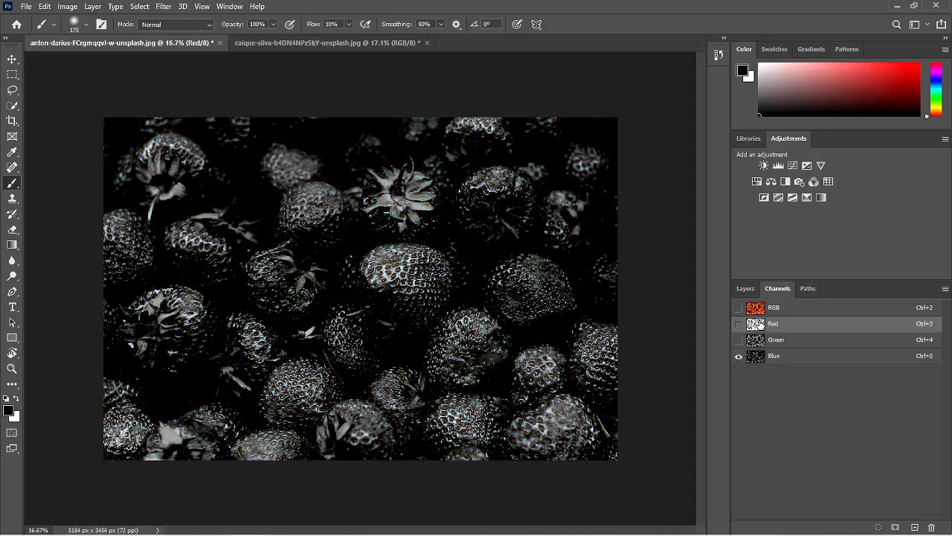
{"action": "left_click", "coordinate": [739, 325]}
{"action": "left_click", "coordinate": [740, 357]}
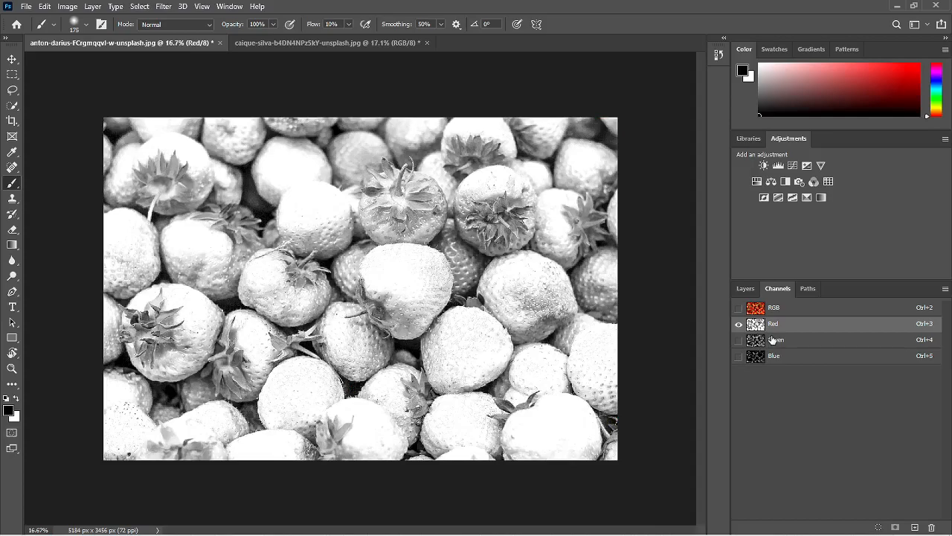
- View the Green, Blue and Red channels individually in grayscale, and restore the full RGB view with Red selected
{"action": "left_click", "coordinate": [787, 341]}
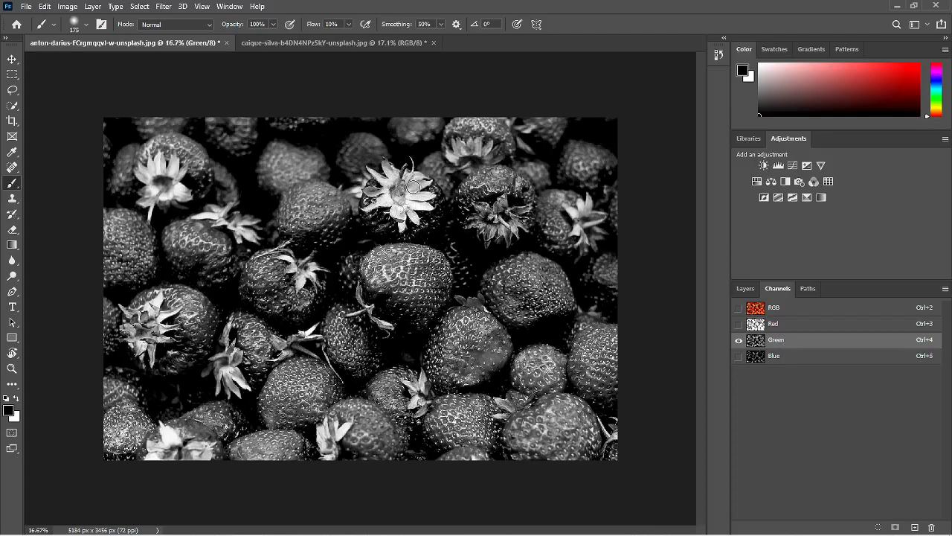
{"action": "left_click", "coordinate": [778, 357]}
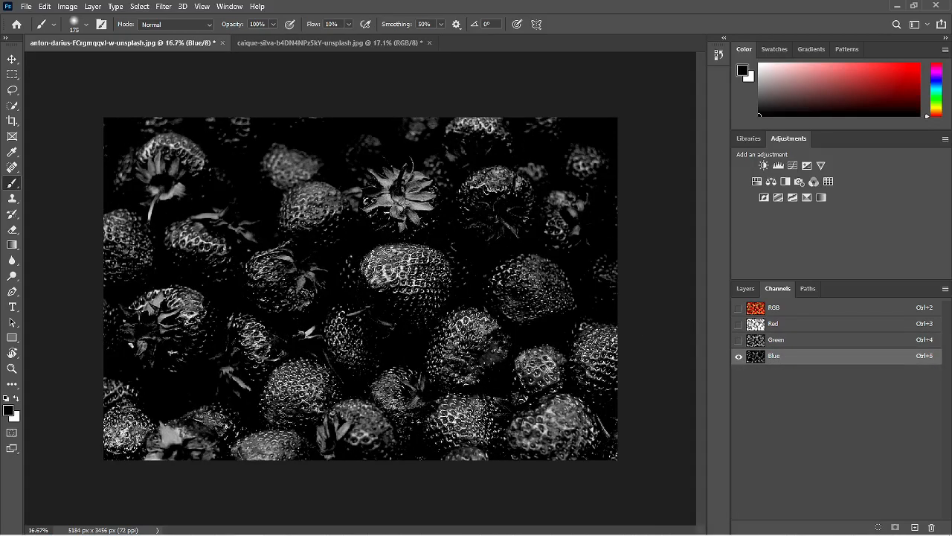
{"action": "left_click", "coordinate": [824, 313]}
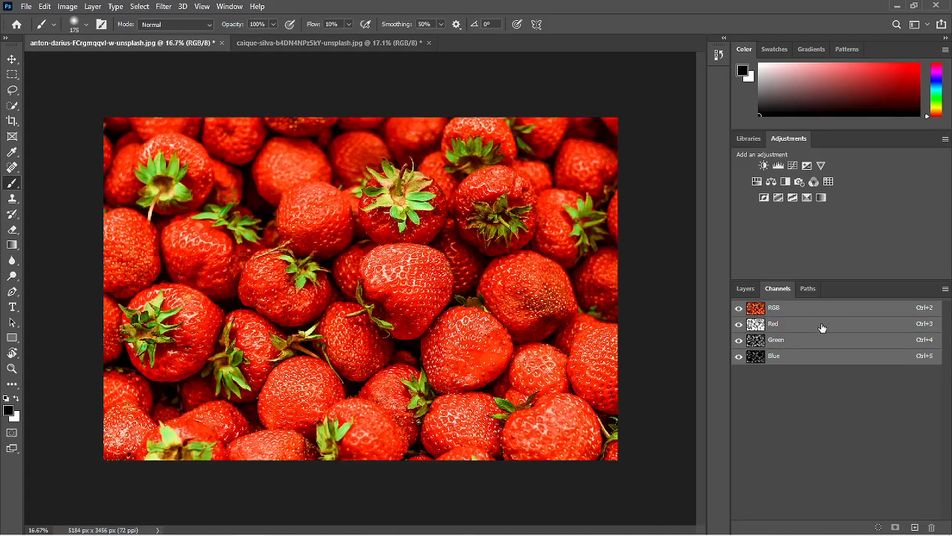
{"action": "left_click", "coordinate": [821, 324]}
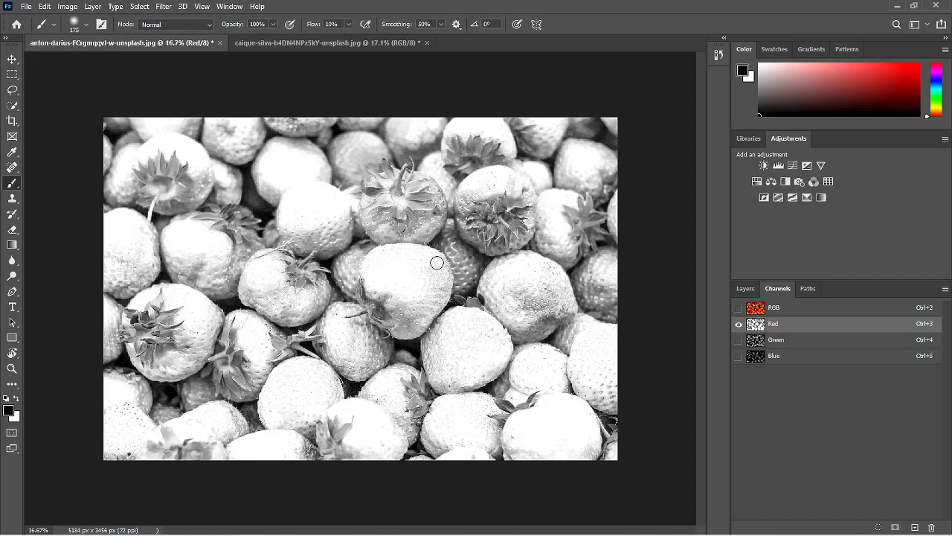
{"action": "left_click", "coordinate": [740, 309]}
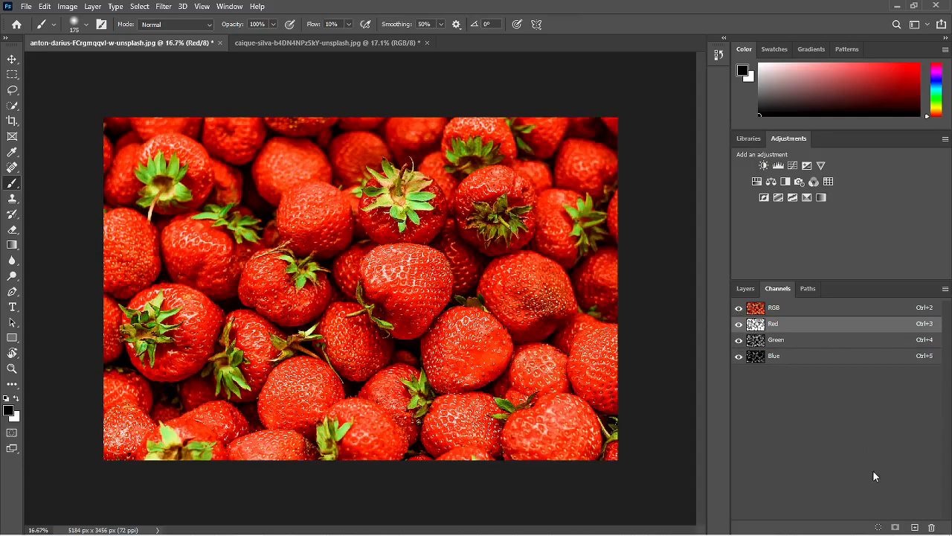
- Add a Channel Mixer adjustment layer above the strawberry background
{"action": "left_click", "coordinate": [746, 288]}
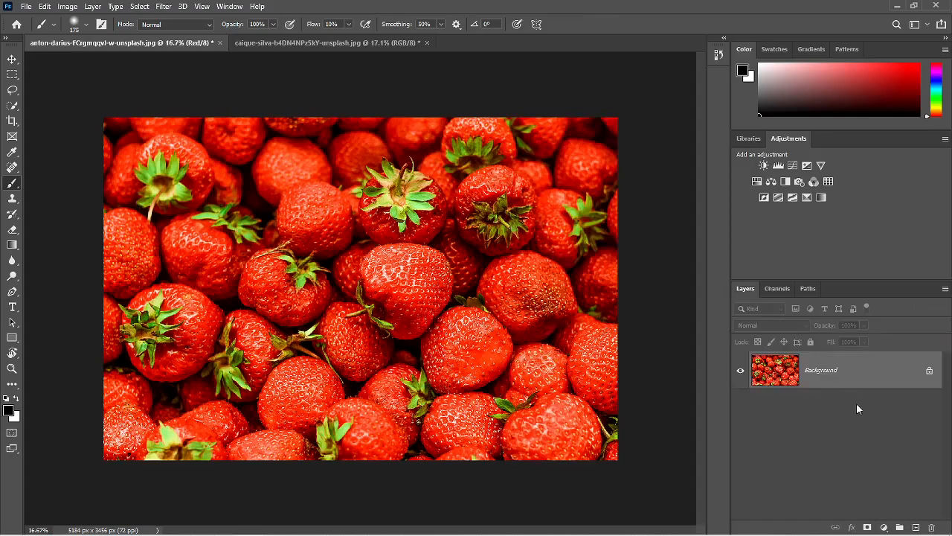
{"action": "left_click", "coordinate": [886, 529]}
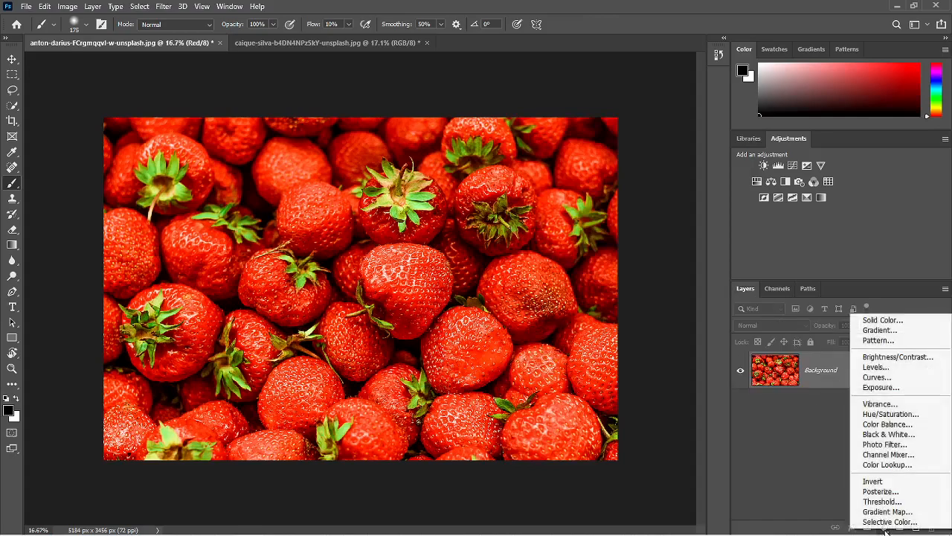
{"action": "left_click", "coordinate": [900, 454]}
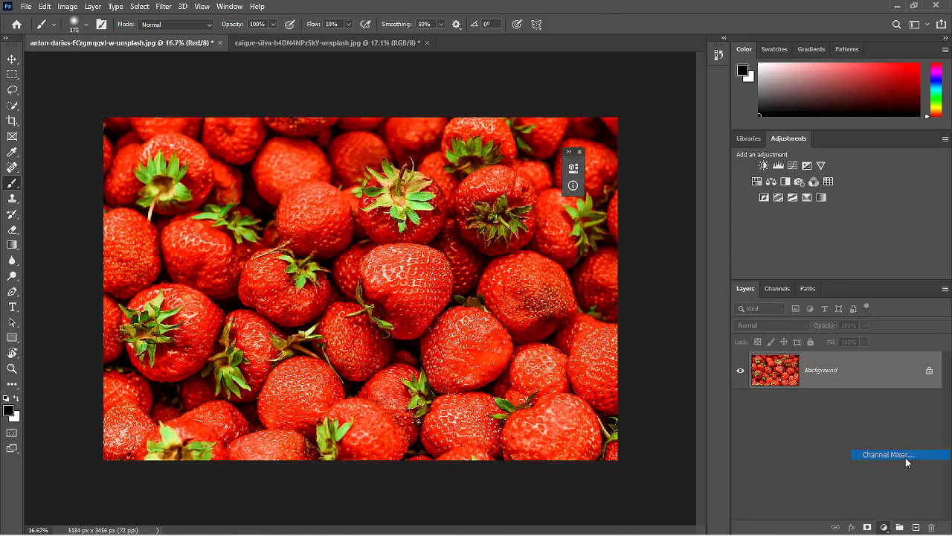
- Open the Channel Mixer 1 layer's settings and move them over toward the strawberry image's edge
{"action": "left_click", "coordinate": [580, 152]}
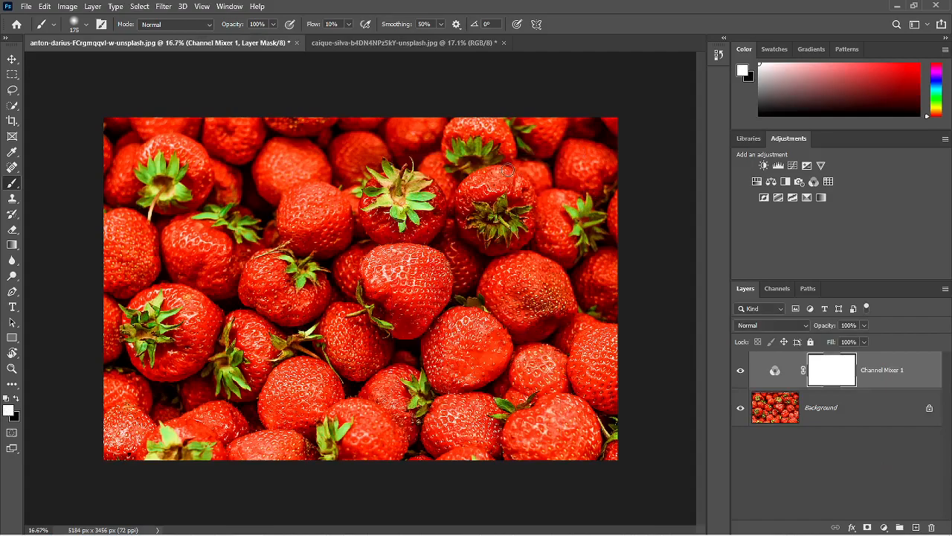
{"action": "left_click", "coordinate": [775, 374]}
{"action": "double_click", "coordinate": [775, 374]}
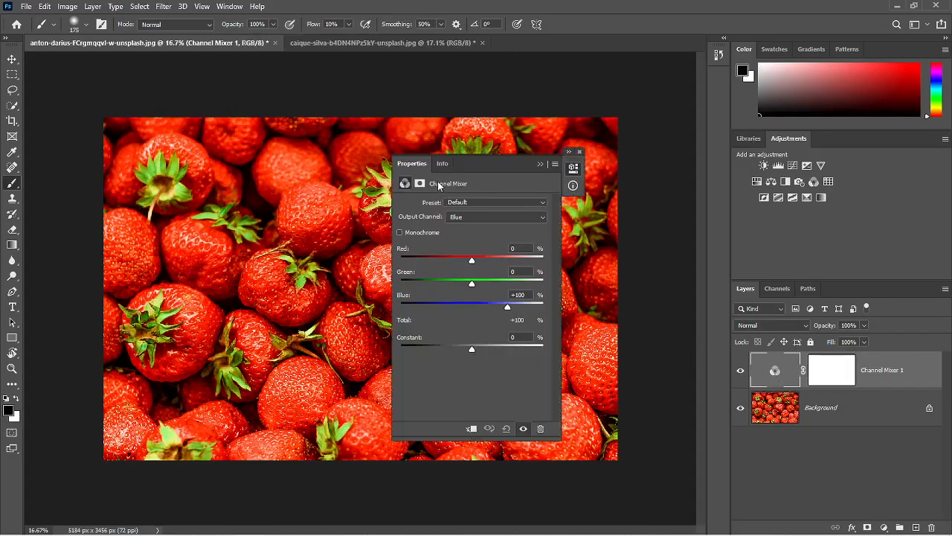
{"action": "left_click_drag", "start_coordinate": [489, 163], "coordinate": [617, 210]}
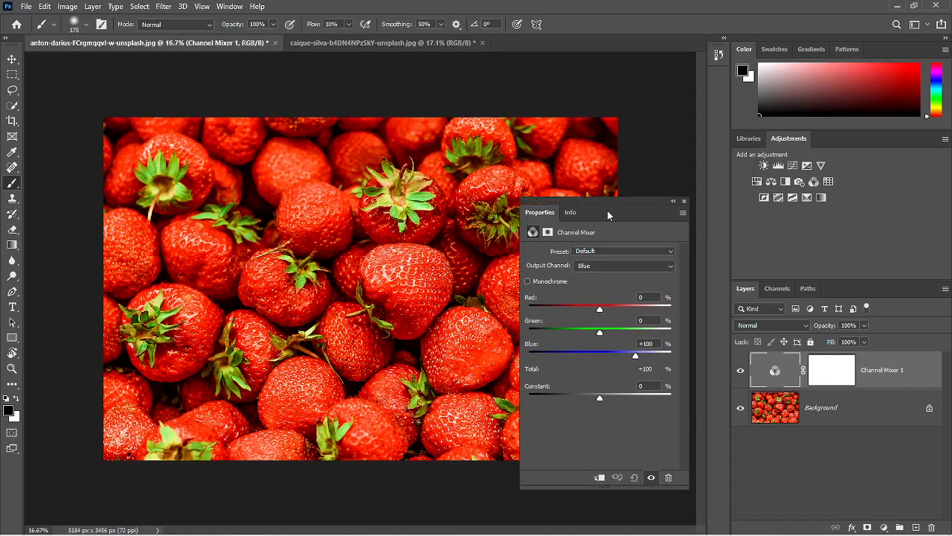
- Try the Black & White Infrared, Blue Filter and Red Filter presets of the Channel Mixer, and reset it to its defaults
{"action": "left_click", "coordinate": [585, 251]}
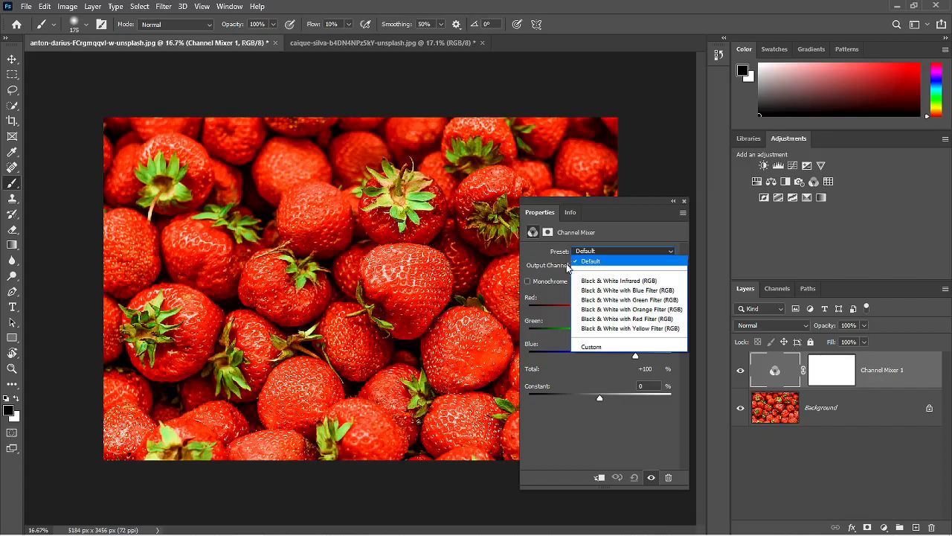
{"action": "left_click", "coordinate": [585, 283]}
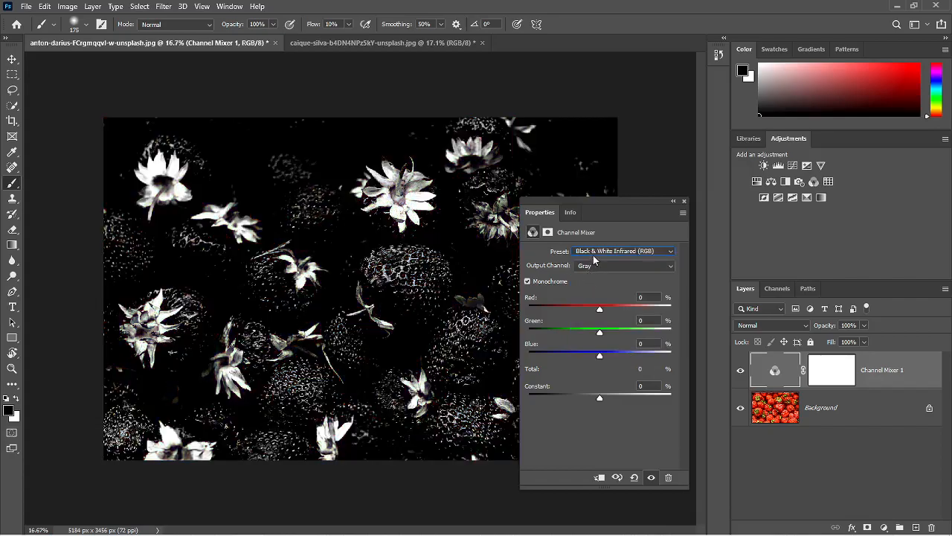
{"action": "left_click", "coordinate": [593, 253]}
{"action": "left_click", "coordinate": [596, 287]}
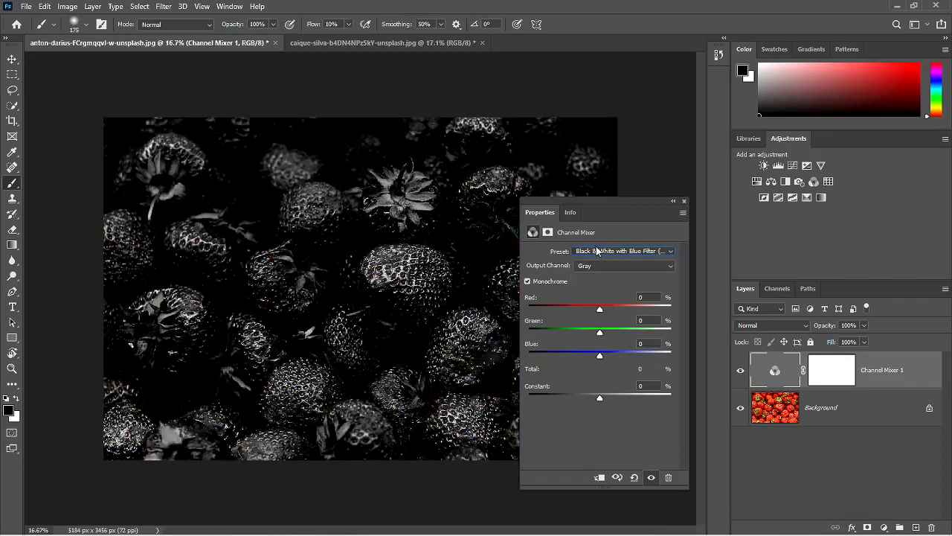
{"action": "left_click", "coordinate": [596, 256]}
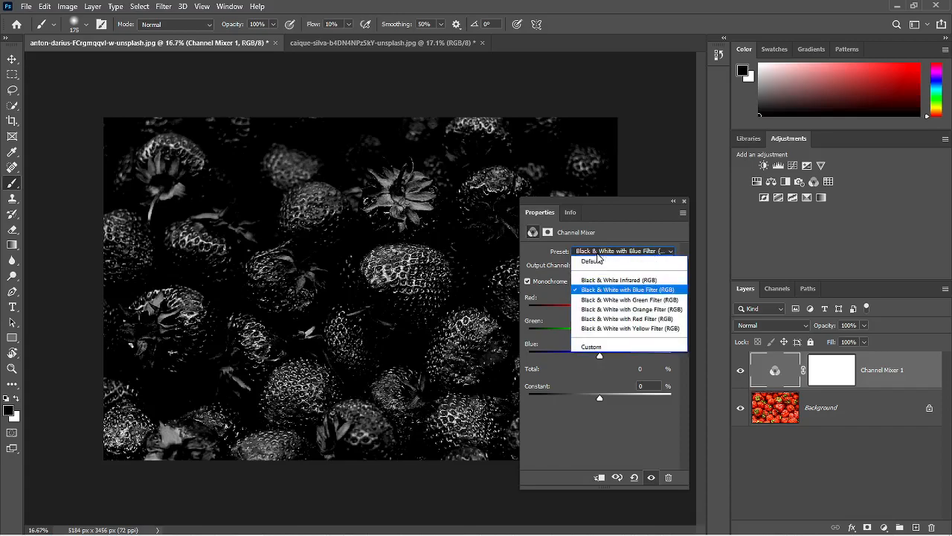
{"action": "left_click", "coordinate": [601, 312]}
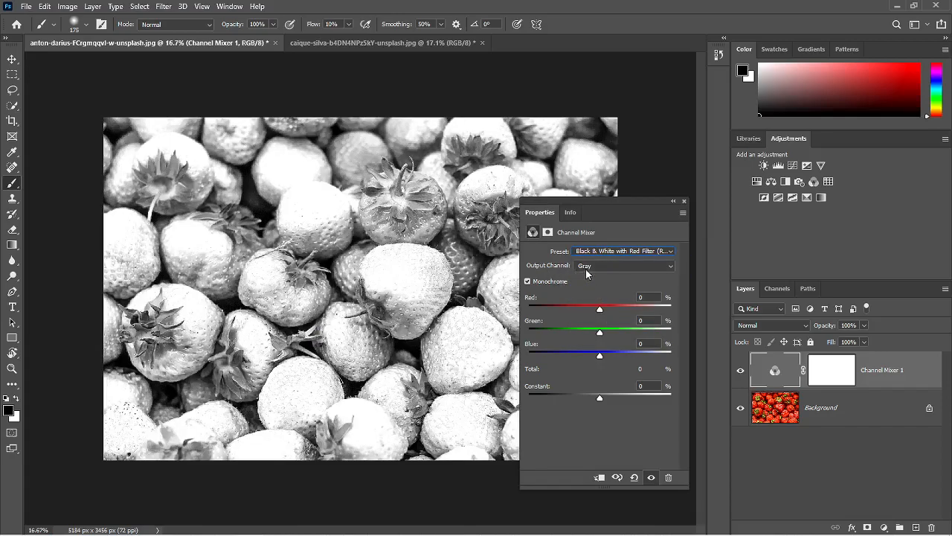
{"action": "left_click", "coordinate": [634, 477]}
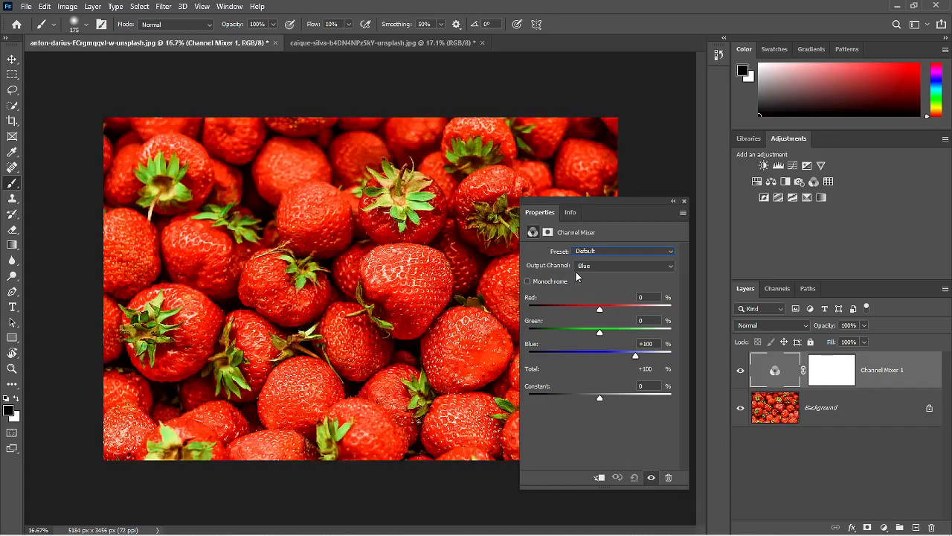
- Set the Channel Mixer's output channel to Red, and view the Red channel alone before restoring the full RGB view and the layer list
{"action": "left_click", "coordinate": [595, 268]}
{"action": "left_click", "coordinate": [595, 277]}
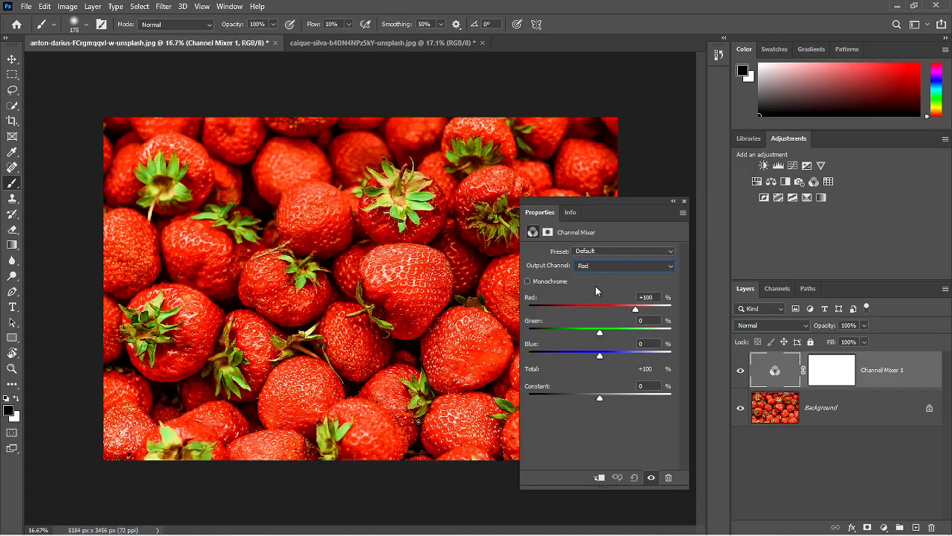
{"action": "left_click", "coordinate": [778, 289]}
{"action": "left_click", "coordinate": [801, 325]}
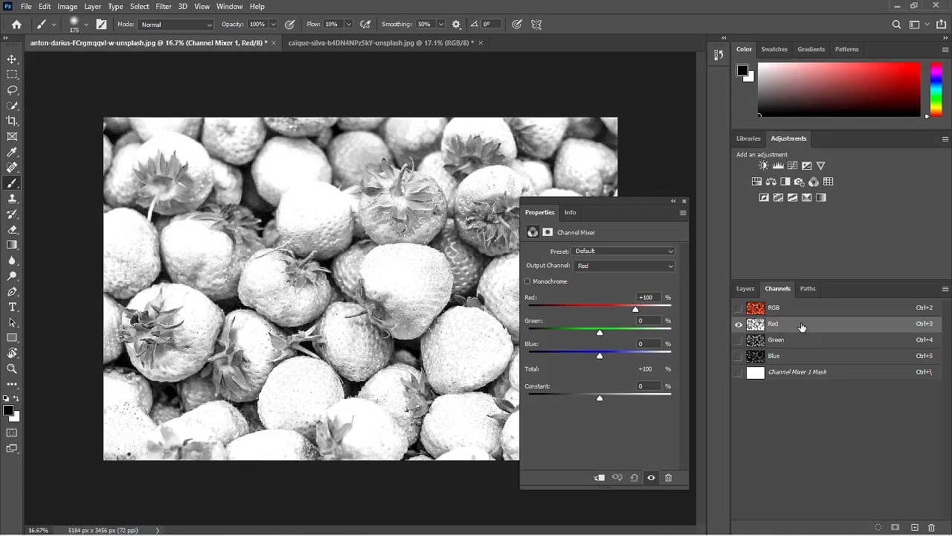
{"action": "left_click", "coordinate": [787, 308]}
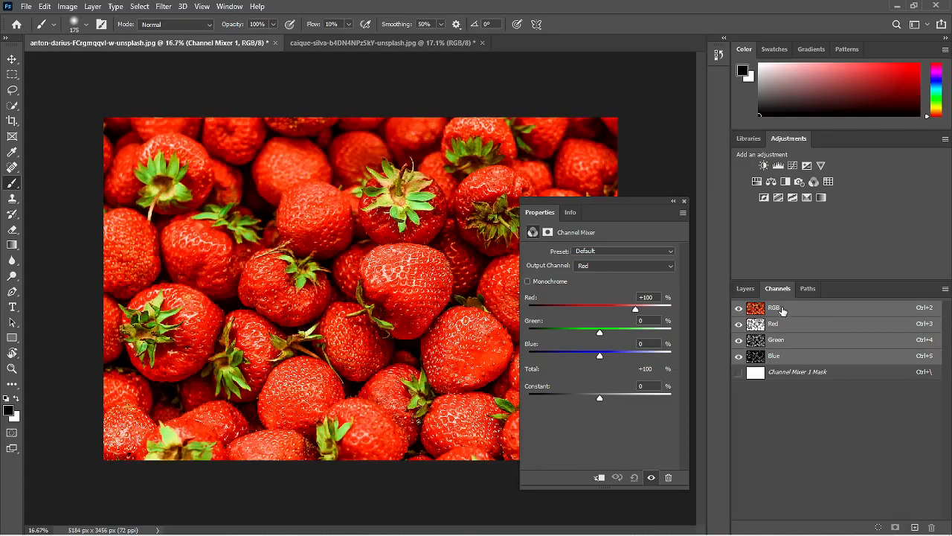
{"action": "left_click", "coordinate": [745, 288]}
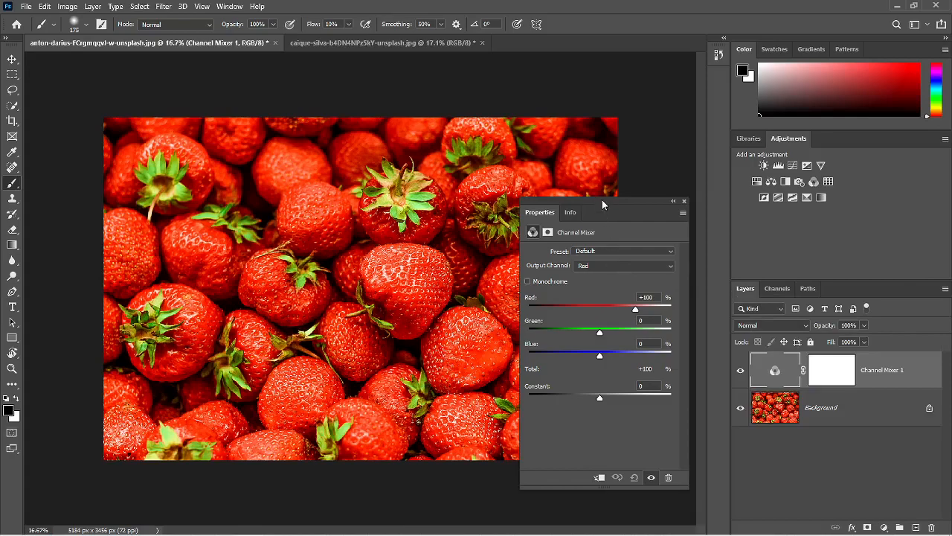
{"action": "left_click_drag", "start_coordinate": [602, 199], "coordinate": [603, 182]}
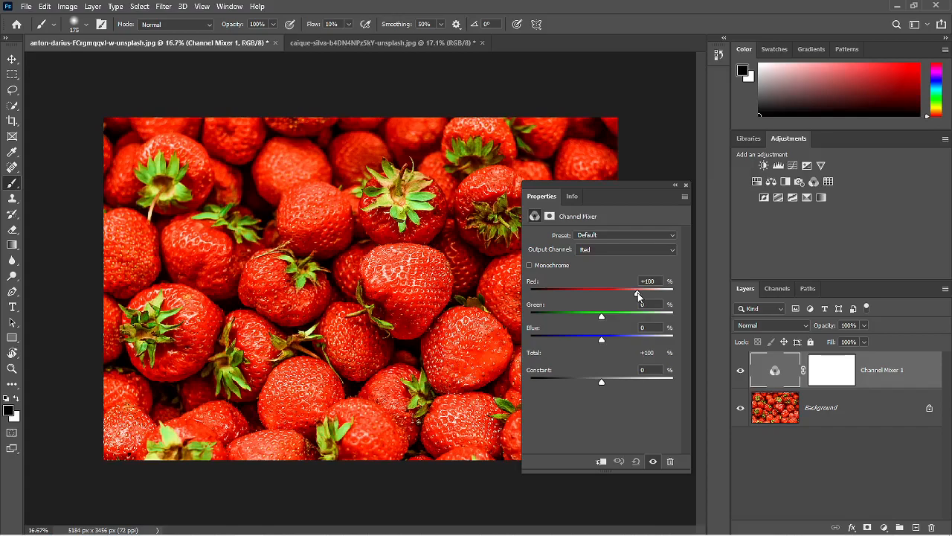
- Lower the Red contribution in the Red output channel to +83%, and restore it to 100%
{"action": "mouse_move", "coordinate": [638, 292]}
{"action": "left_mouse_down"}
{"action": "mouse_move", "coordinate": [668, 294]}
{"action": "mouse_move", "coordinate": [607, 305]}
{"action": "mouse_move", "coordinate": [652, 304]}
{"action": "mouse_move", "coordinate": [637, 305]}
{"action": "left_mouse_up"}
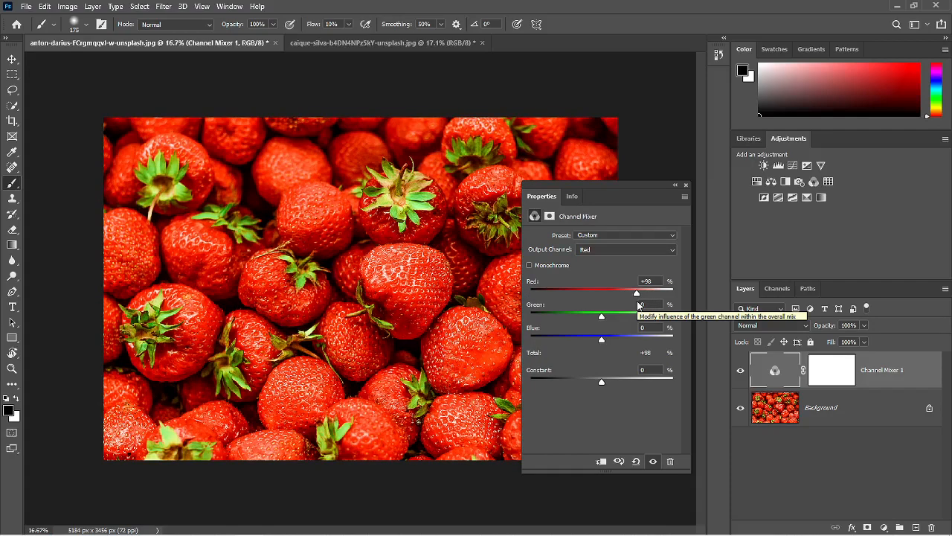
{"action": "left_click_drag", "start_coordinate": [637, 304], "coordinate": [632, 300]}
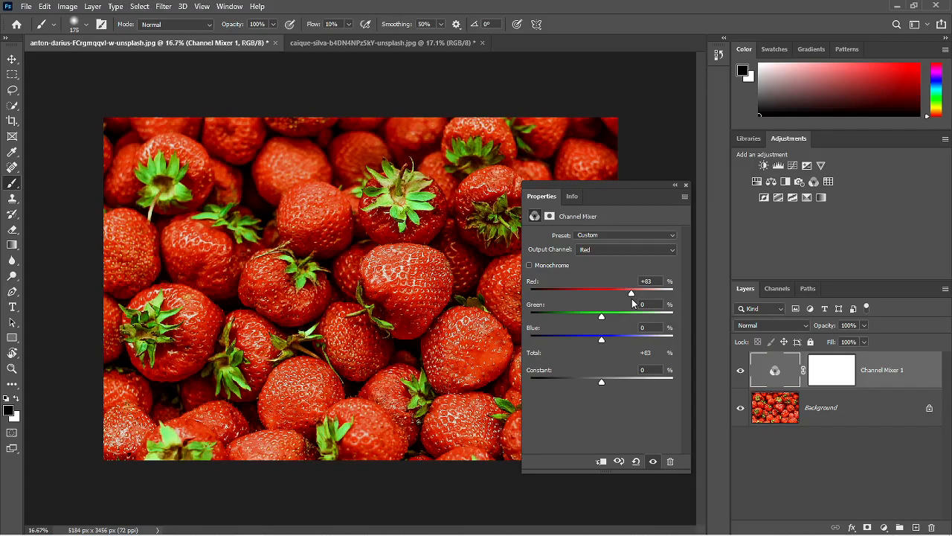
{"action": "left_click", "coordinate": [645, 281]}
{"action": "type", "text": "100"}
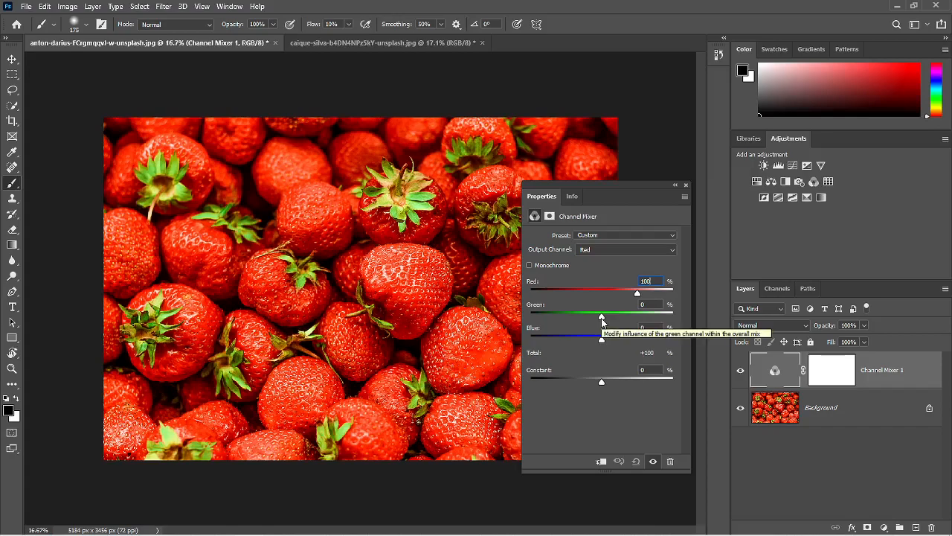
- Test the Green contribution to the Red output channel at +92% and +147%, resetting the Channel Mixer after each trial
{"action": "left_click_drag", "start_coordinate": [602, 320], "coordinate": [635, 318]}
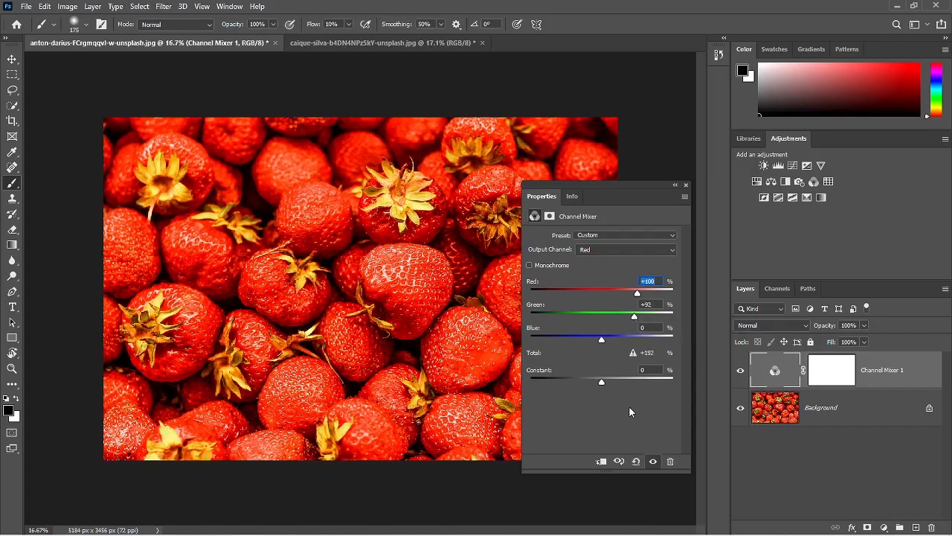
{"action": "left_click", "coordinate": [636, 461]}
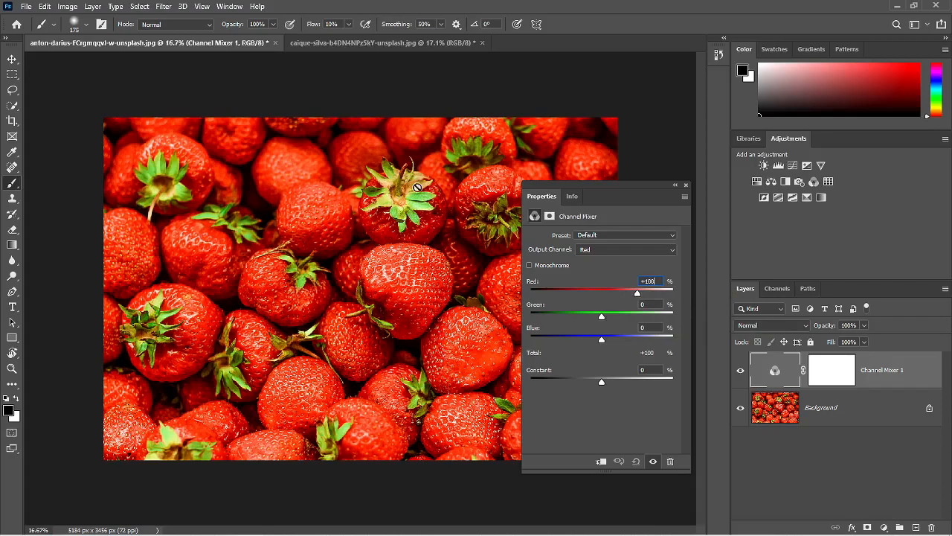
{"action": "left_click_drag", "start_coordinate": [602, 316], "coordinate": [655, 318]}
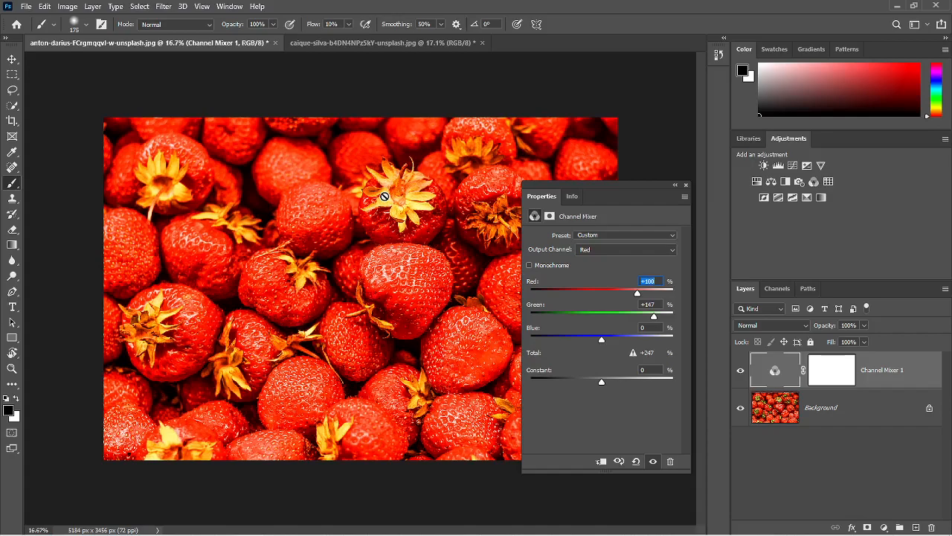
{"action": "left_click", "coordinate": [637, 461]}
- Test the Red contribution at +75% and restore it to 100%, and set the Green contribution to +8%
{"action": "mouse_move", "coordinate": [638, 293]}
{"action": "left_mouse_down"}
{"action": "mouse_move", "coordinate": [662, 294]}
{"action": "mouse_move", "coordinate": [611, 301]}
{"action": "mouse_move", "coordinate": [628, 293]}
{"action": "left_mouse_up"}
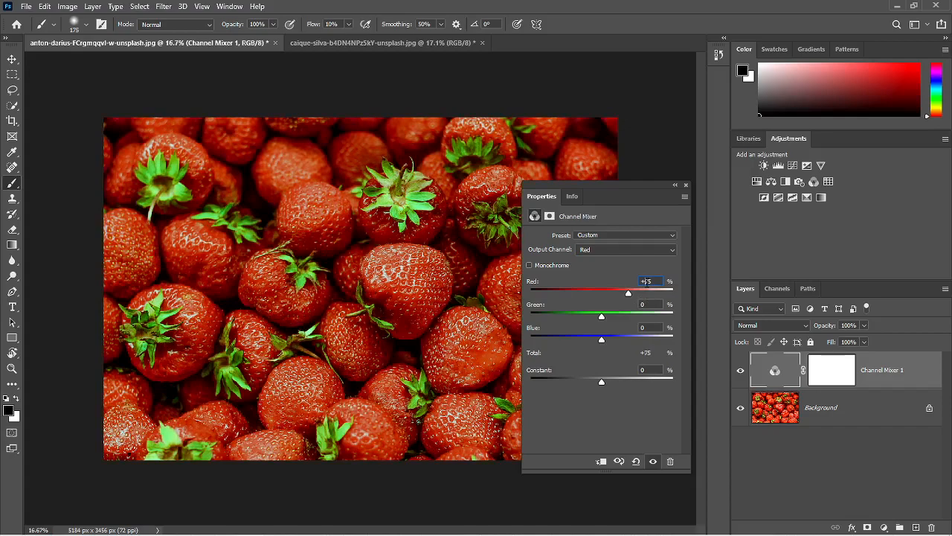
{"action": "type", "text": "100"}
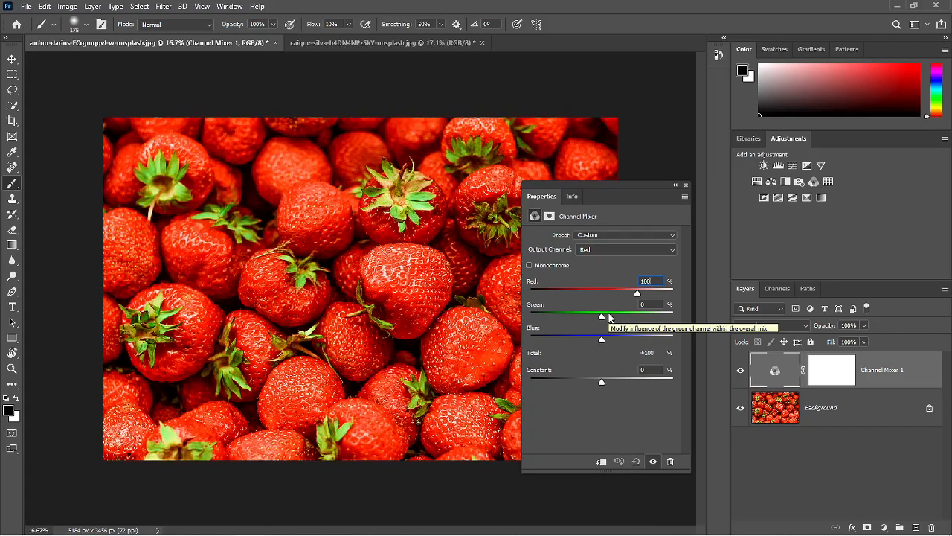
{"action": "left_click_drag", "start_coordinate": [601, 318], "coordinate": [621, 318]}
{"action": "left_click_drag", "start_coordinate": [621, 318], "coordinate": [605, 319]}
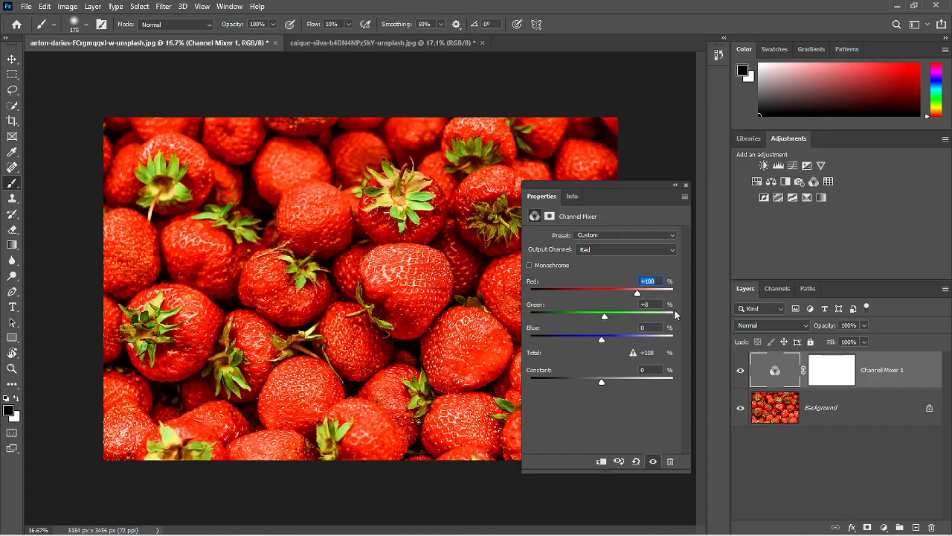
- Examine the Blue channel alone in grayscale, and restore the full RGB view
{"action": "left_click", "coordinate": [776, 289]}
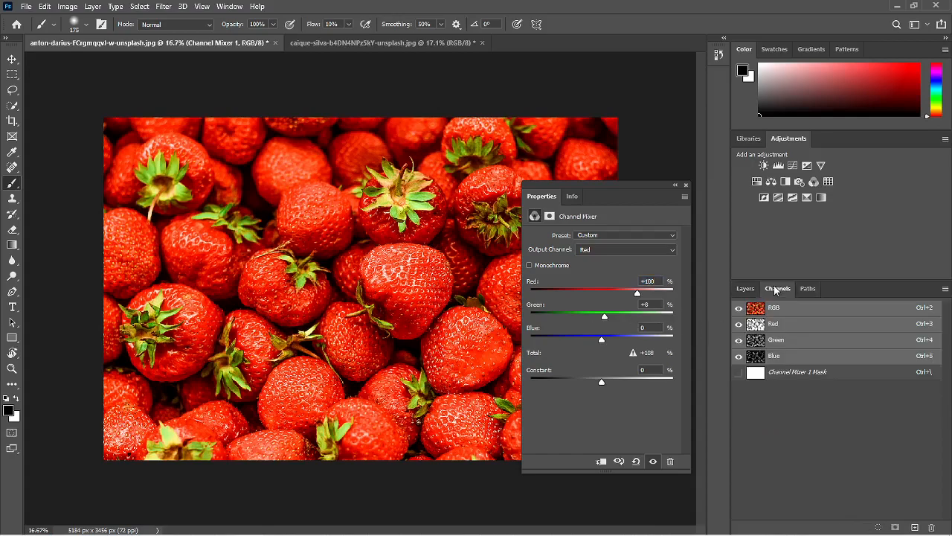
{"action": "left_click", "coordinate": [796, 357]}
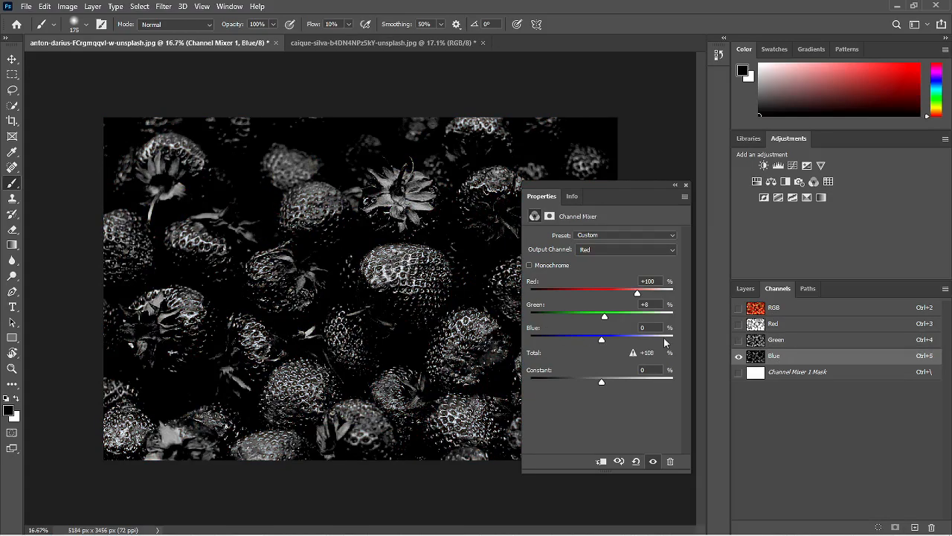
{"action": "left_click", "coordinate": [780, 311]}
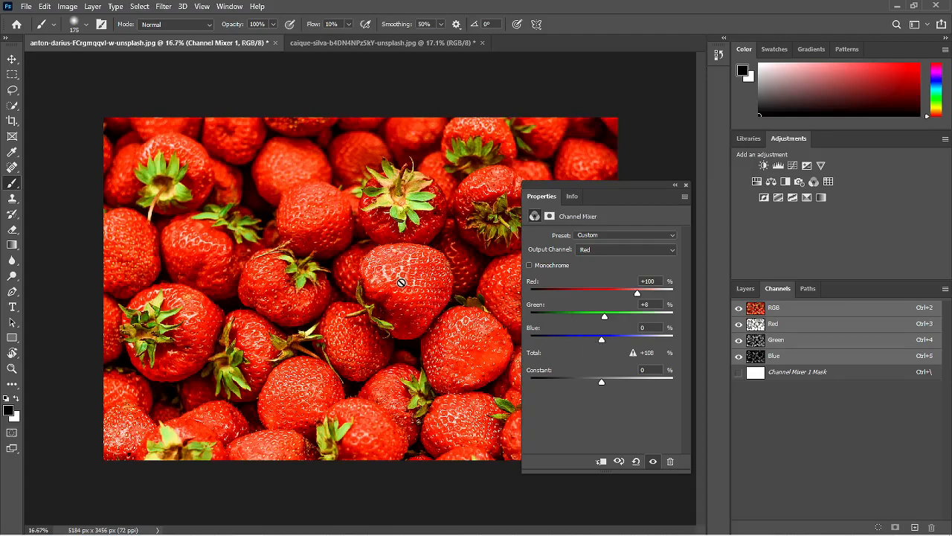
- Raise the Blue contribution to the Red output channel to +172%, and reset the Channel Mixer to its defaults
{"action": "left_click_drag", "start_coordinate": [603, 343], "coordinate": [663, 341]}
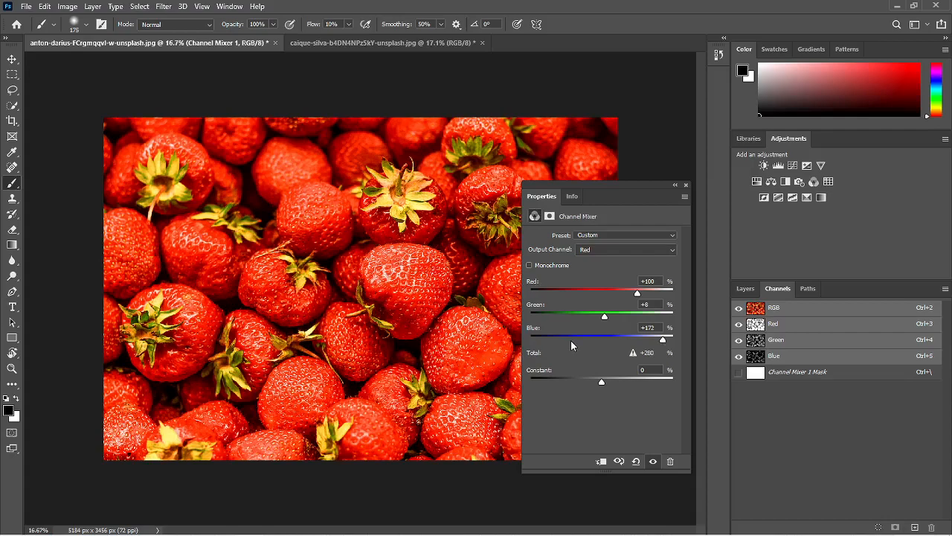
{"action": "left_click", "coordinate": [637, 461]}
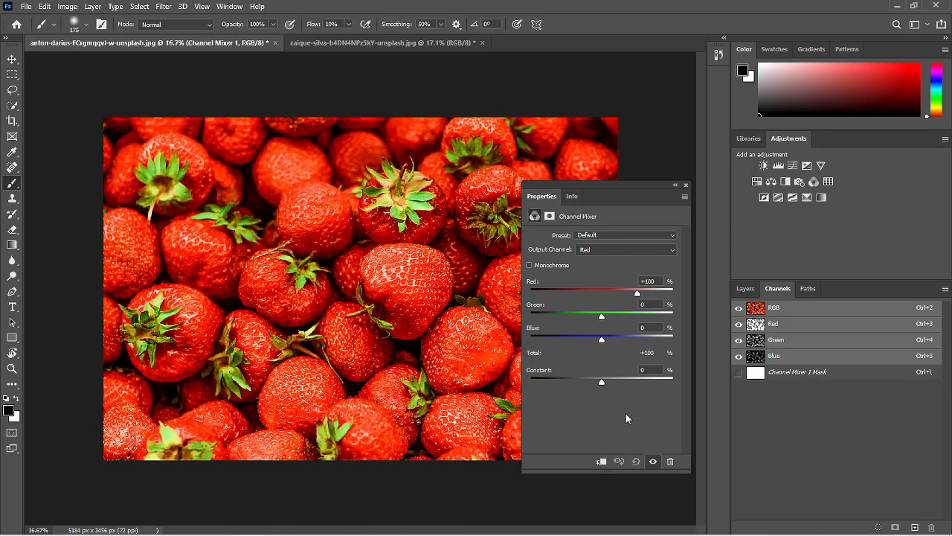
- Look at the Channel Mixer's values for the Green output channel, and switch back to the Red output channel
{"action": "left_click", "coordinate": [613, 251]}
{"action": "left_click", "coordinate": [615, 261]}
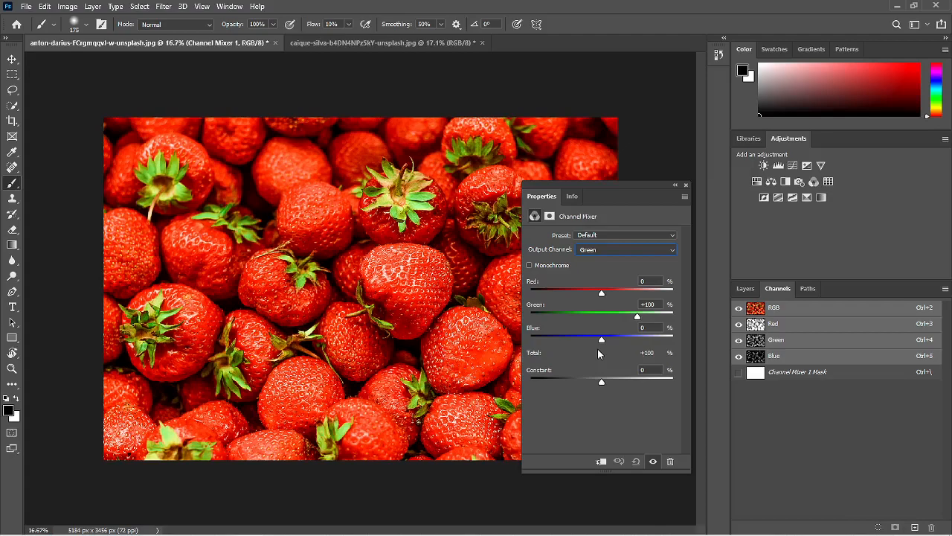
{"action": "left_click", "coordinate": [612, 250]}
{"action": "left_click", "coordinate": [610, 260]}
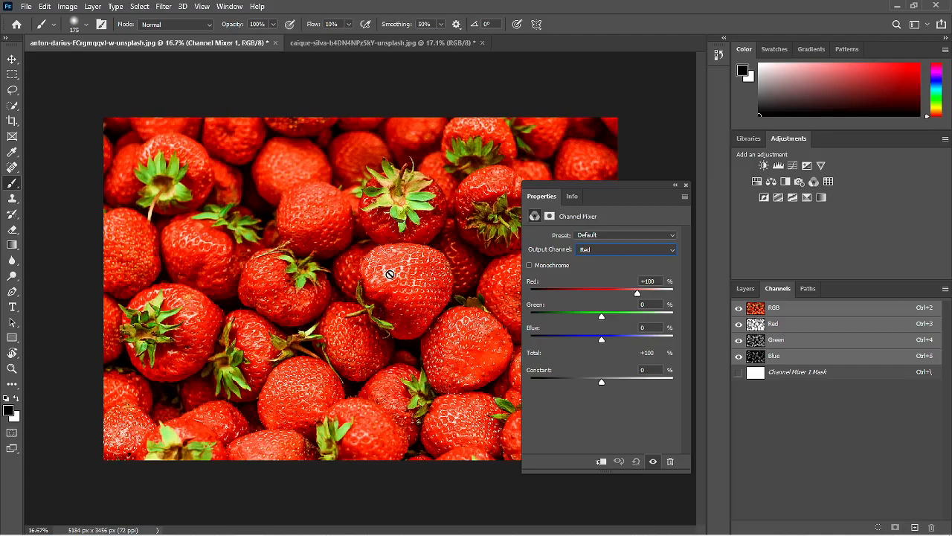
- Test the Red contribution at +120% and 0%, add a Constant of +32%, and reset the Channel Mixer
{"action": "left_click_drag", "start_coordinate": [637, 293], "coordinate": [644, 293]}
{"action": "left_click", "coordinate": [650, 281]}
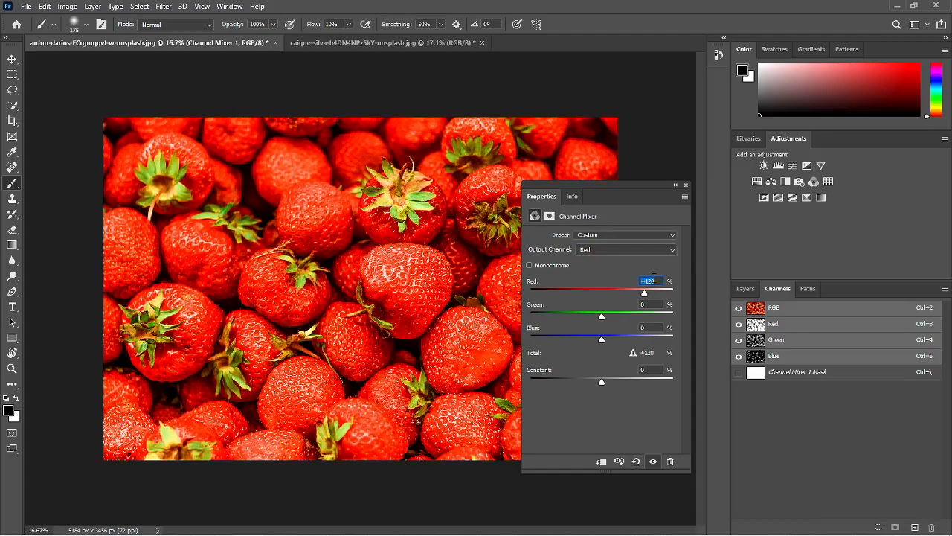
{"action": "type", "text": "0"}
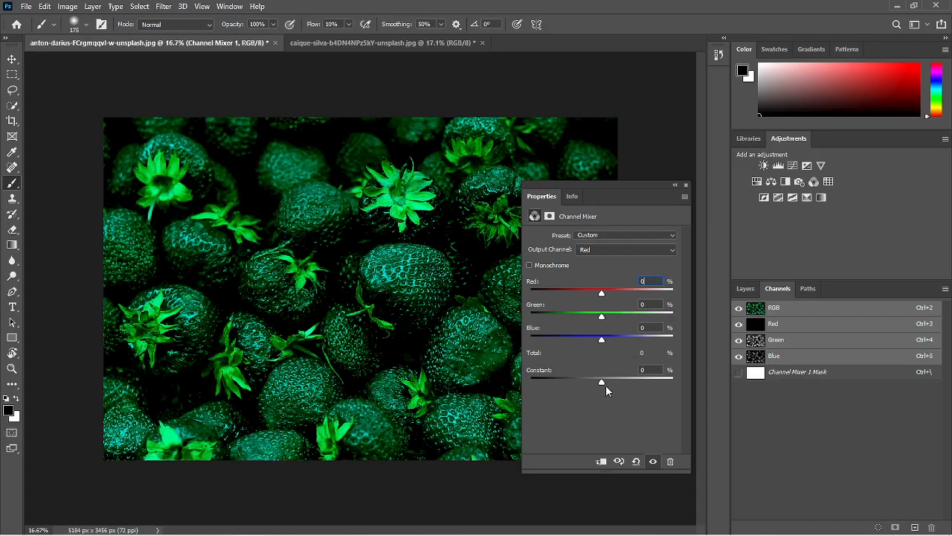
{"action": "left_click_drag", "start_coordinate": [601, 381], "coordinate": [613, 382]}
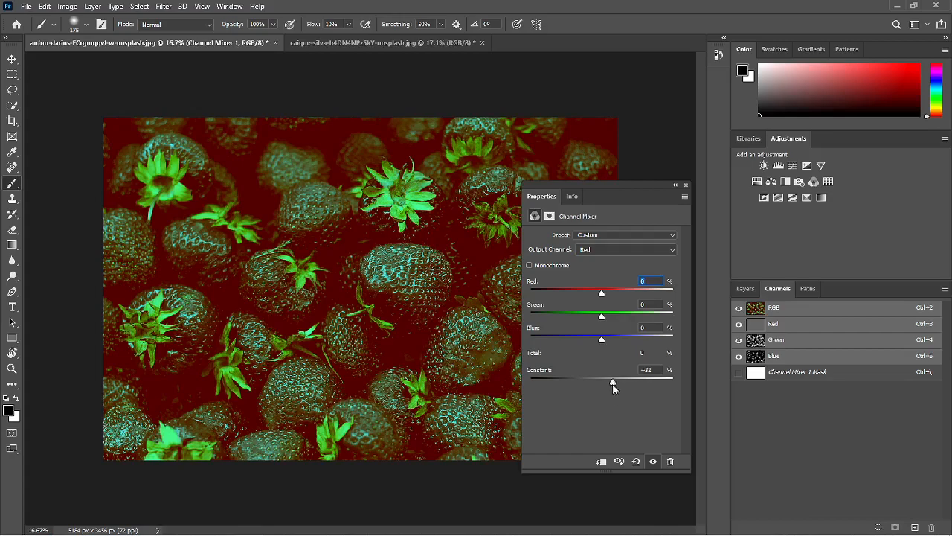
{"action": "left_click", "coordinate": [636, 461]}
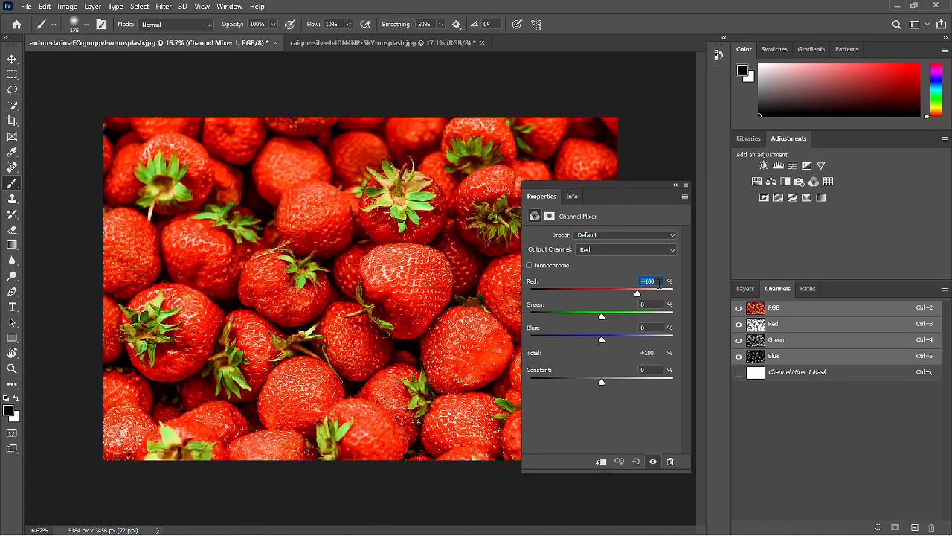
- Set the Red contribution in the Red output channel to 0%
{"action": "type", "text": "0"}
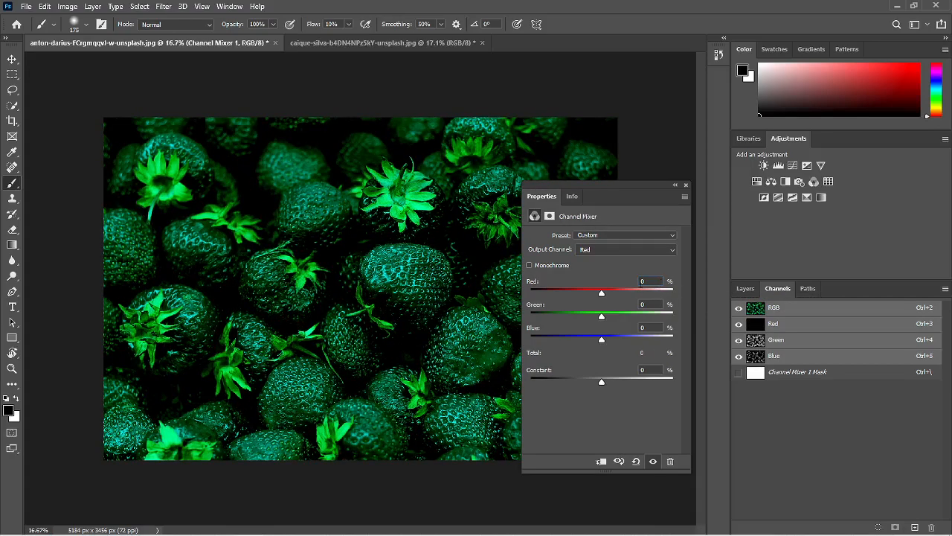
- Test a Green contribution of +153% in the Green output channel, and set it back to 100%
{"action": "left_click", "coordinate": [629, 250]}
{"action": "left_click", "coordinate": [625, 268]}
{"action": "left_click_drag", "start_coordinate": [637, 316], "coordinate": [656, 320]}
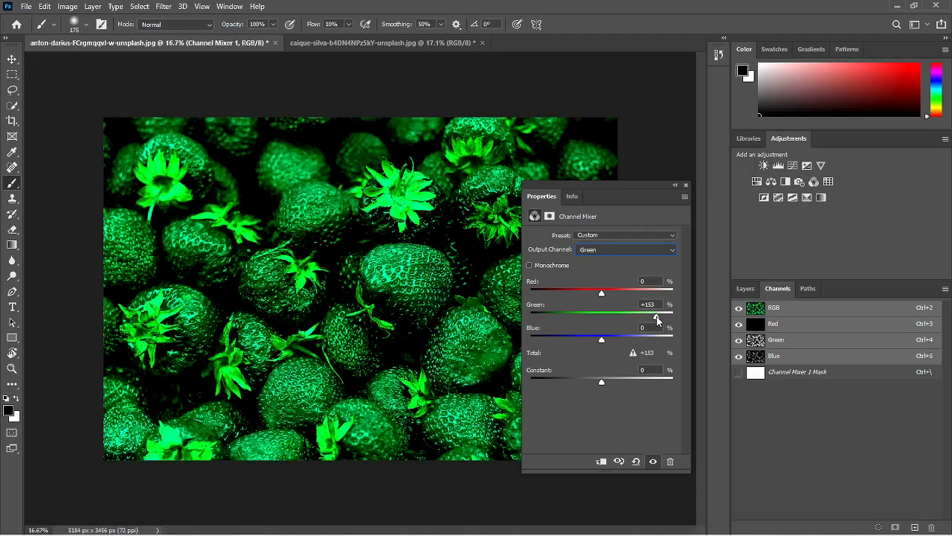
{"action": "left_click", "coordinate": [652, 303]}
{"action": "type", "text": "100"}
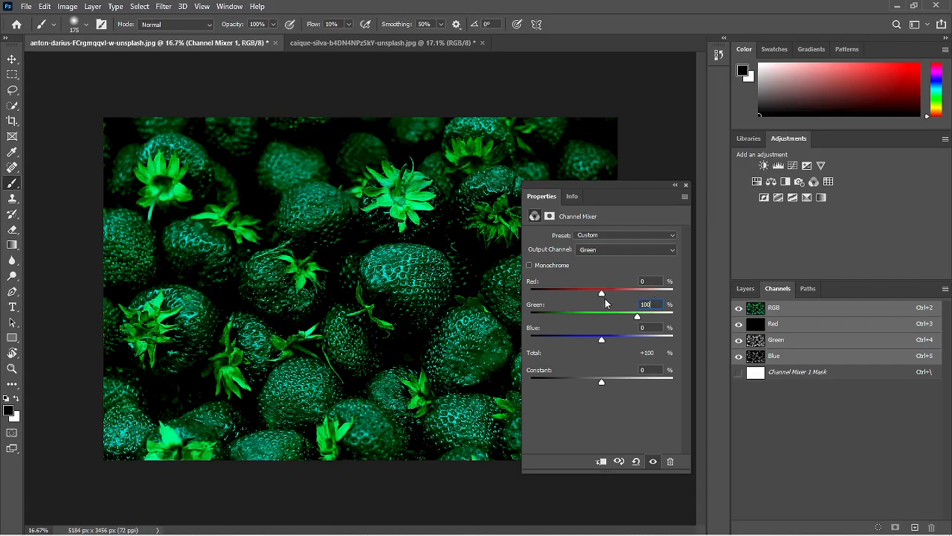
- Try a Red contribution of +42% with a Constant of -7% in the Green output channel, and reset the Channel Mixer
{"action": "left_click", "coordinate": [647, 281]}
{"action": "left_click_drag", "start_coordinate": [601, 296], "coordinate": [617, 302]}
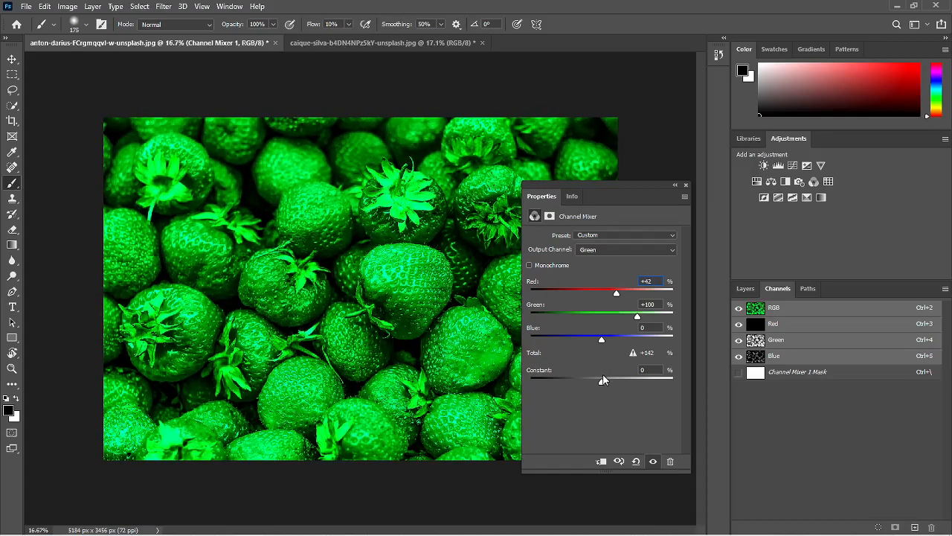
{"action": "left_click_drag", "start_coordinate": [602, 381], "coordinate": [600, 382]}
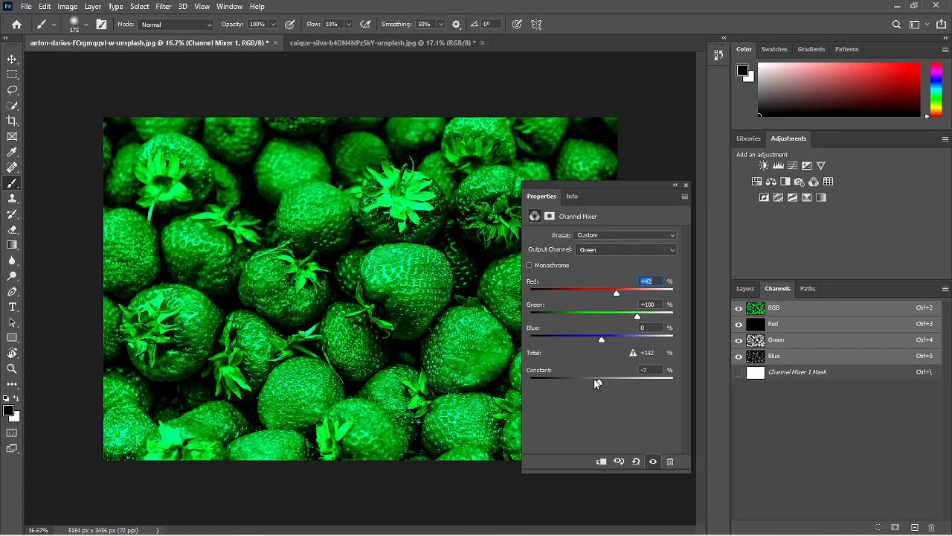
{"action": "left_click", "coordinate": [637, 461]}
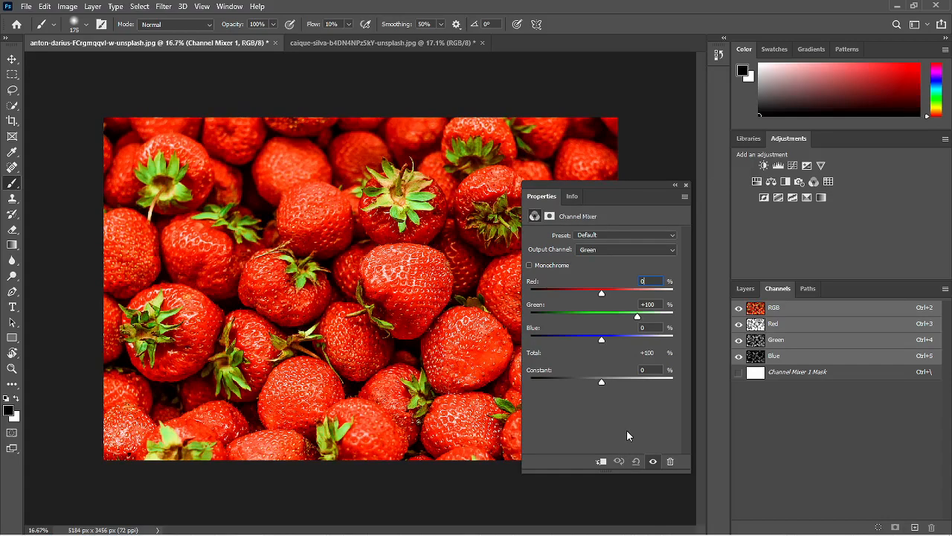
- Switch to the Red output channel and set its Red contribution to 0%
{"action": "left_click", "coordinate": [629, 249]}
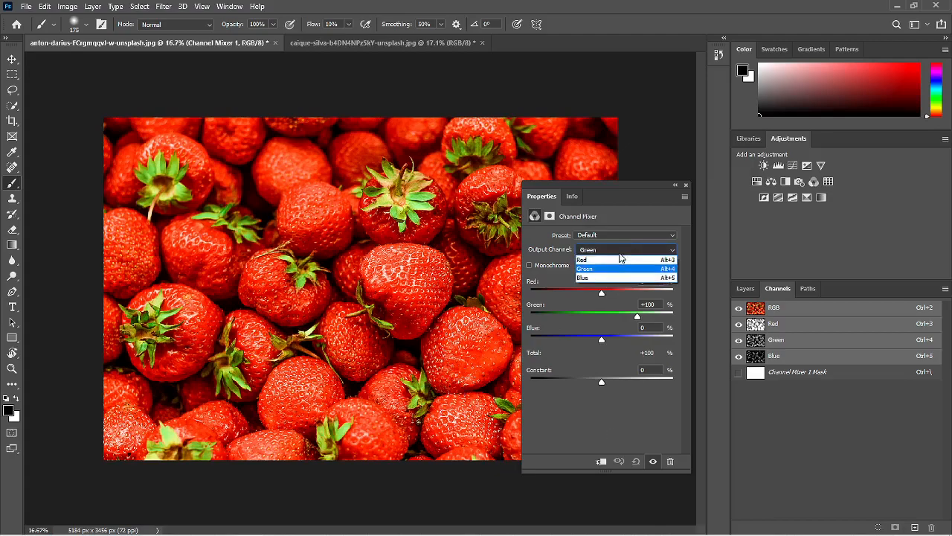
{"action": "left_click", "coordinate": [618, 261]}
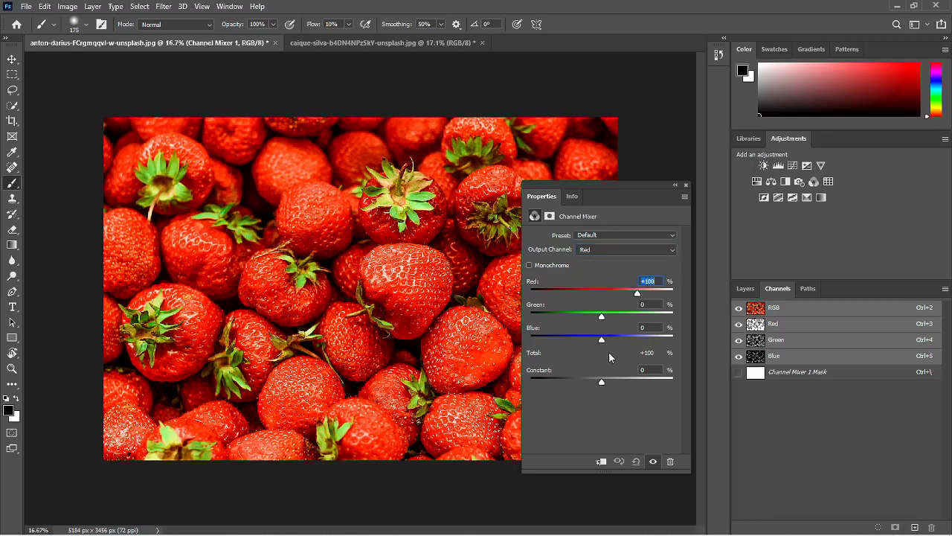
{"action": "type", "text": "0"}
{"action": "key", "text": "Return"}
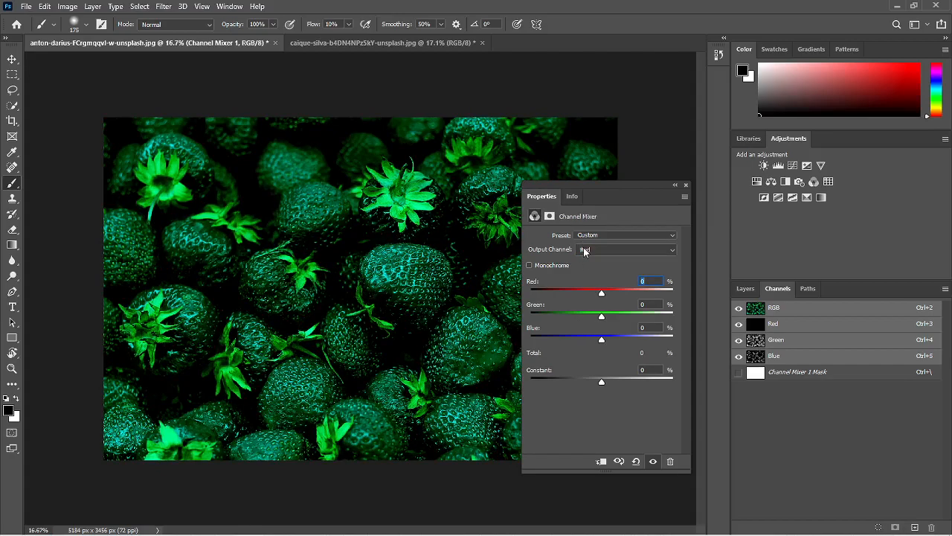
- Try Blue at +115% and Red at +57% in the Blue output channel, and reset the Channel Mixer
{"action": "left_click", "coordinate": [585, 252]}
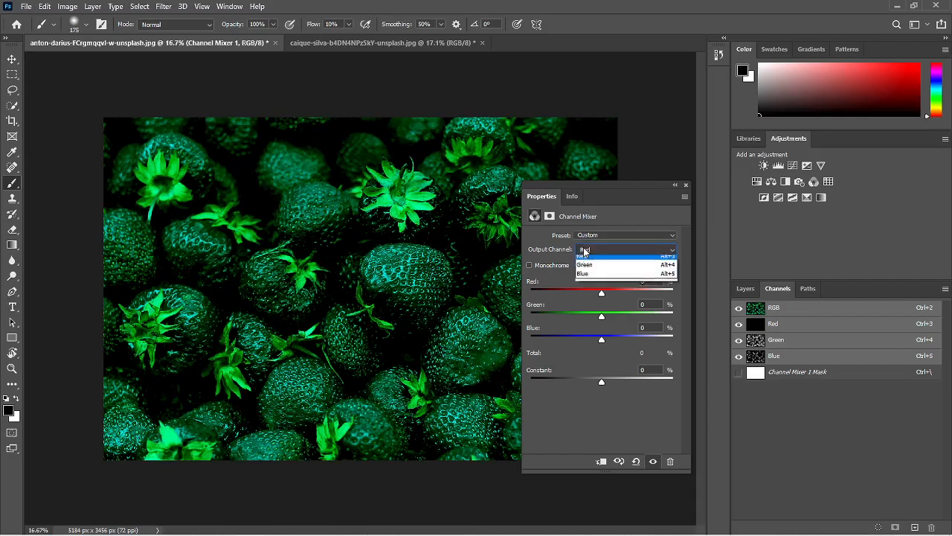
{"action": "left_click", "coordinate": [588, 274]}
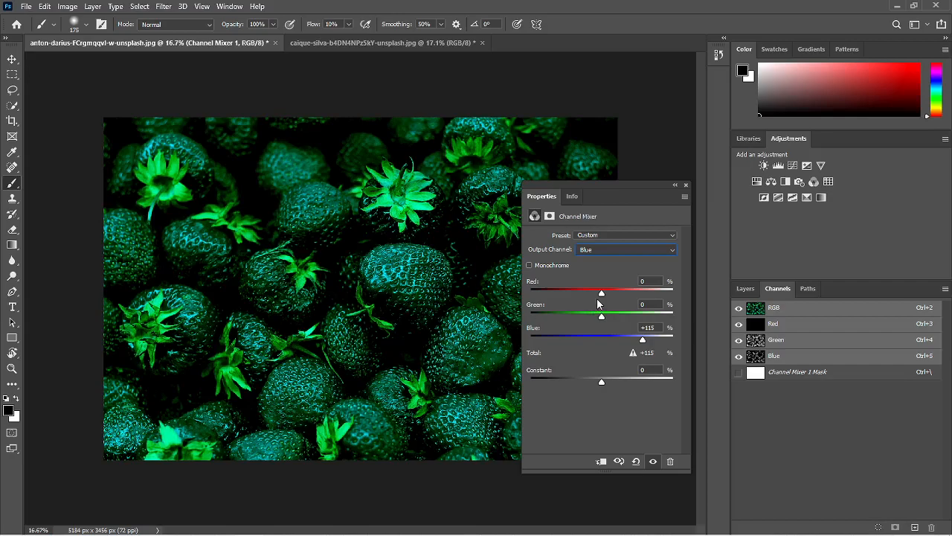
{"action": "left_click_drag", "start_coordinate": [602, 293], "coordinate": [622, 297]}
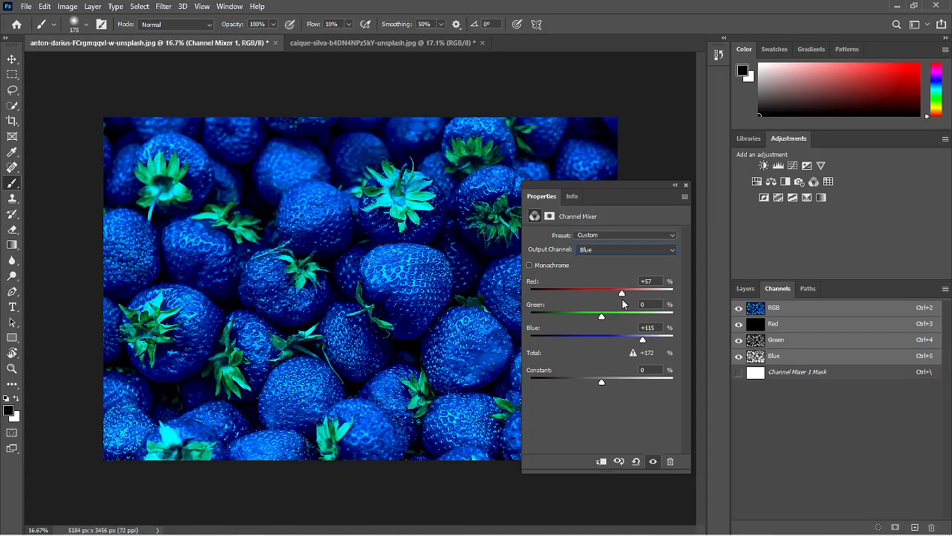
{"action": "left_click", "coordinate": [636, 461]}
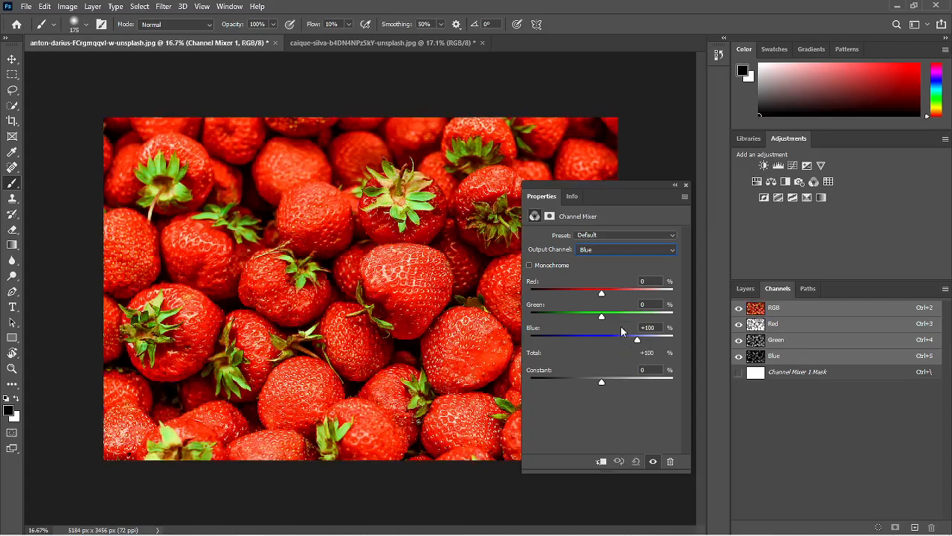
- Turn the strawberries yellow by raising the Red contribution to the Green output channel to +67%
{"action": "left_click", "coordinate": [620, 247]}
{"action": "left_click", "coordinate": [620, 257]}
{"action": "left_click", "coordinate": [641, 249]}
{"action": "left_click", "coordinate": [631, 269]}
{"action": "left_click_drag", "start_coordinate": [607, 292], "coordinate": [626, 292]}
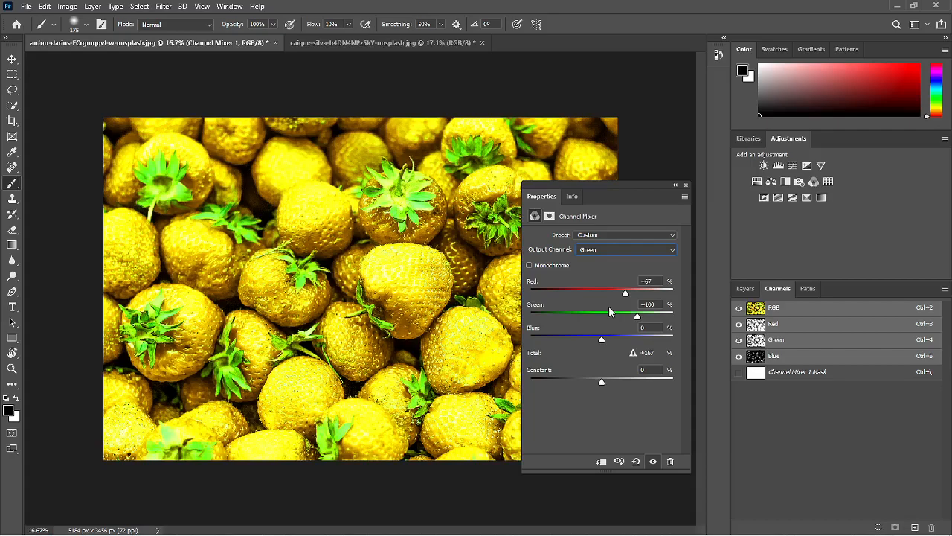
- Switch to the photo of the woman in the red dress and add a Channel Mixer adjustment layer above the Background
{"action": "left_click", "coordinate": [383, 42]}
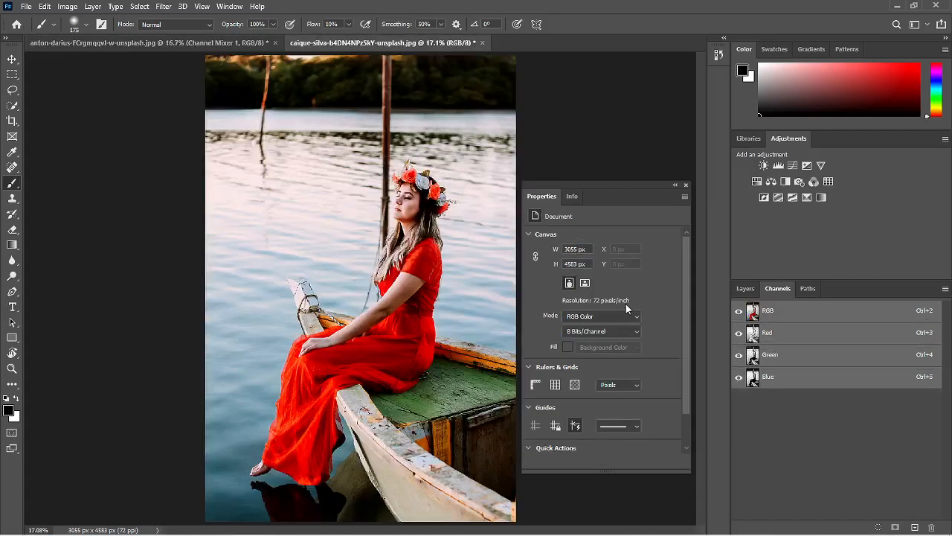
{"action": "left_click", "coordinate": [751, 289]}
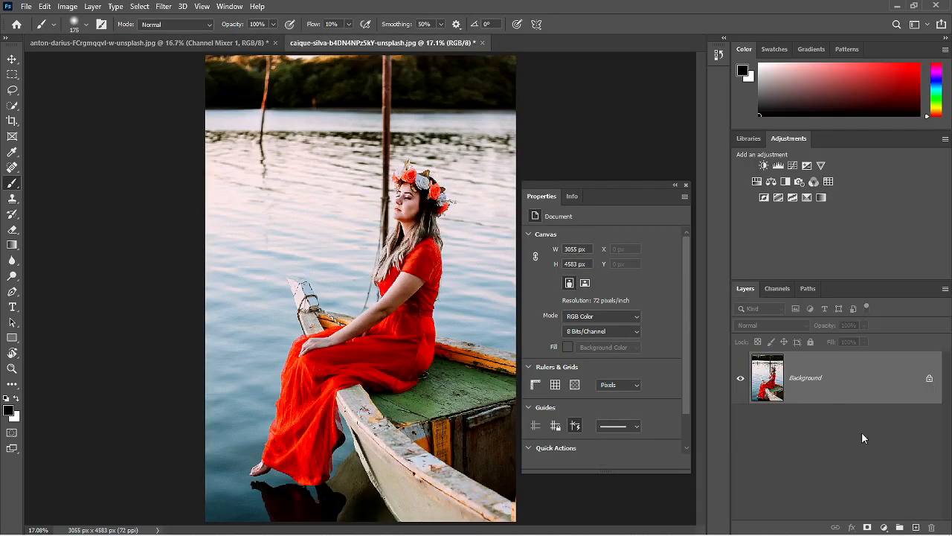
{"action": "left_click", "coordinate": [882, 527]}
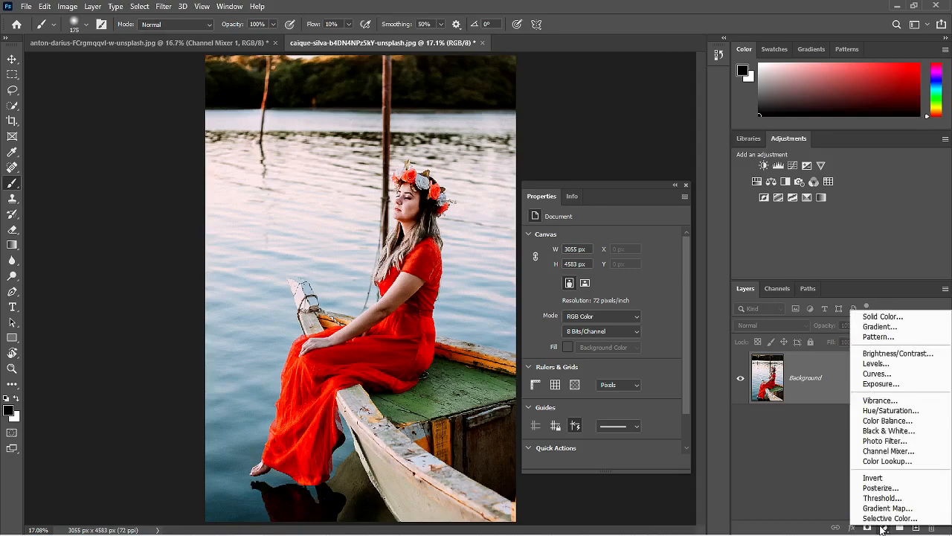
{"action": "left_click", "coordinate": [892, 451]}
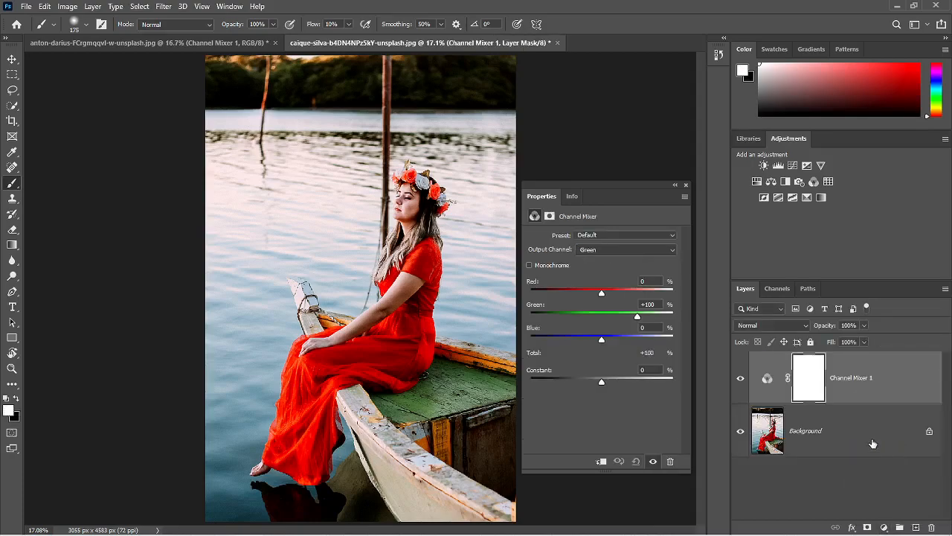
- Remove the red from the boat photo by setting Red to 0% in the Red output channel
{"action": "left_click", "coordinate": [616, 250]}
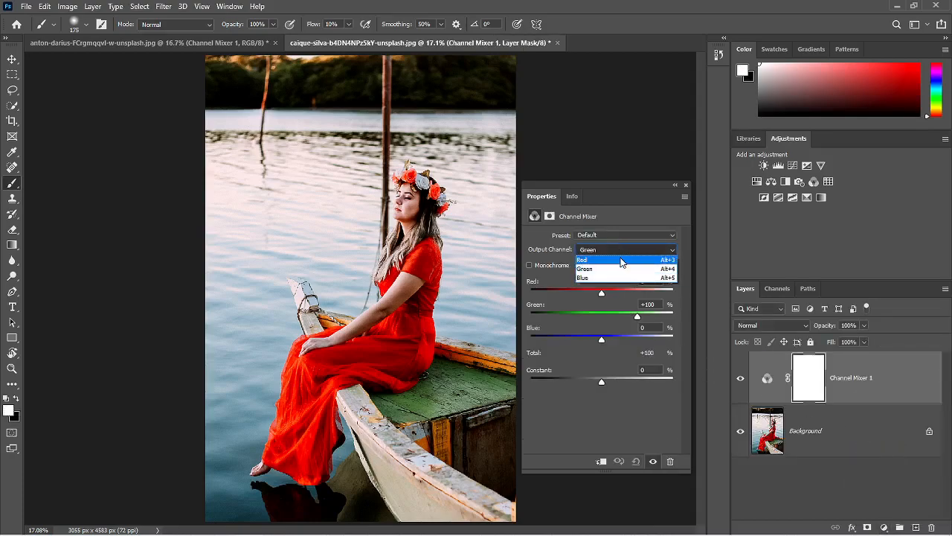
{"action": "left_click", "coordinate": [617, 258]}
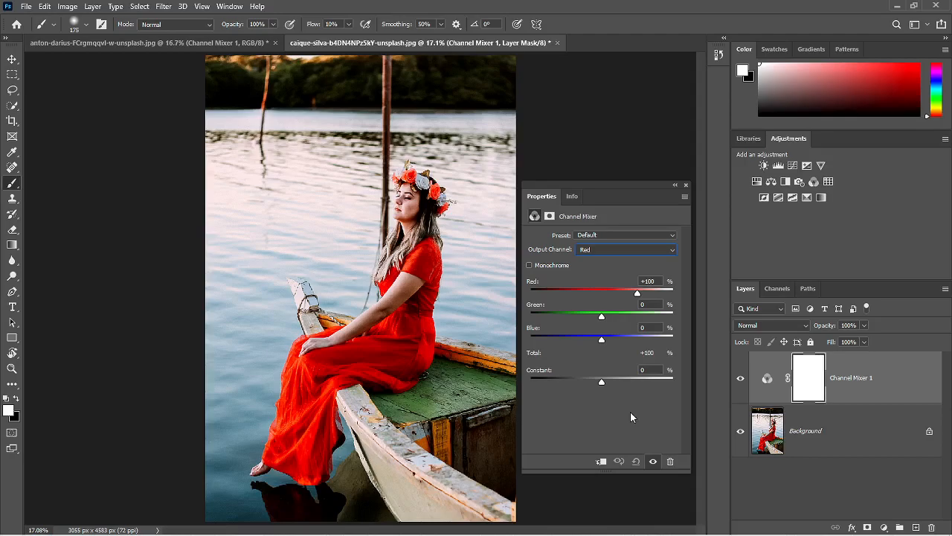
{"action": "left_click", "coordinate": [649, 281]}
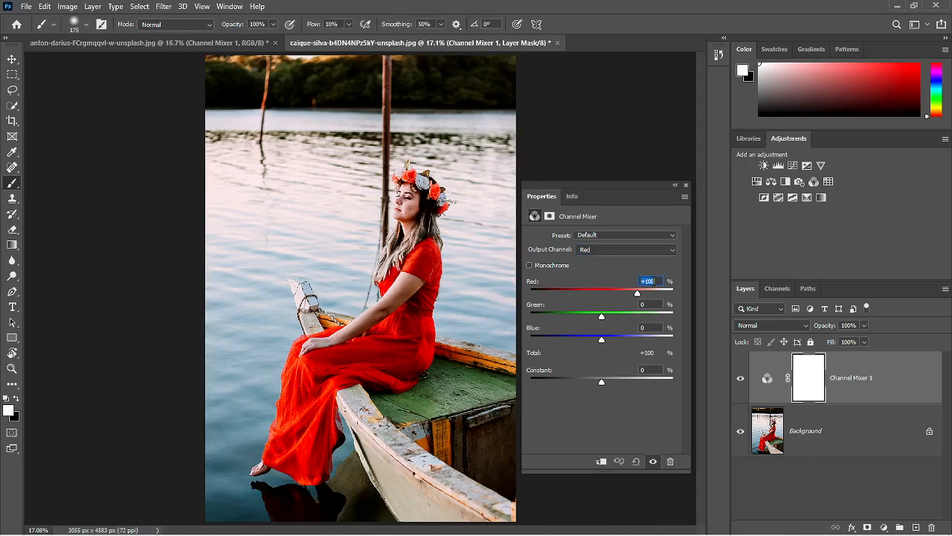
{"action": "type", "text": "0"}
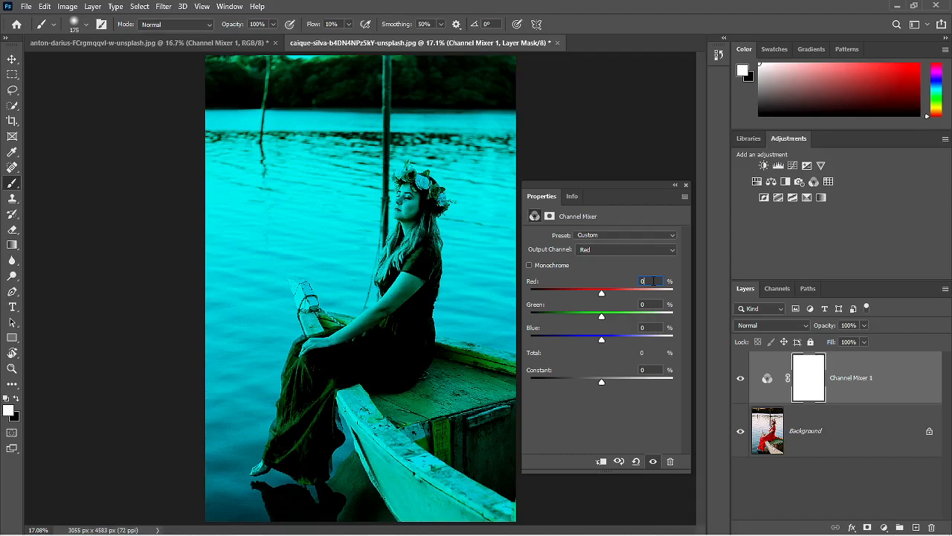
- Try a Red contribution of +95% and a Constant of -13% in the Blue output channel, and reset the Channel Mixer
{"action": "left_click", "coordinate": [619, 251]}
{"action": "left_click", "coordinate": [617, 285]}
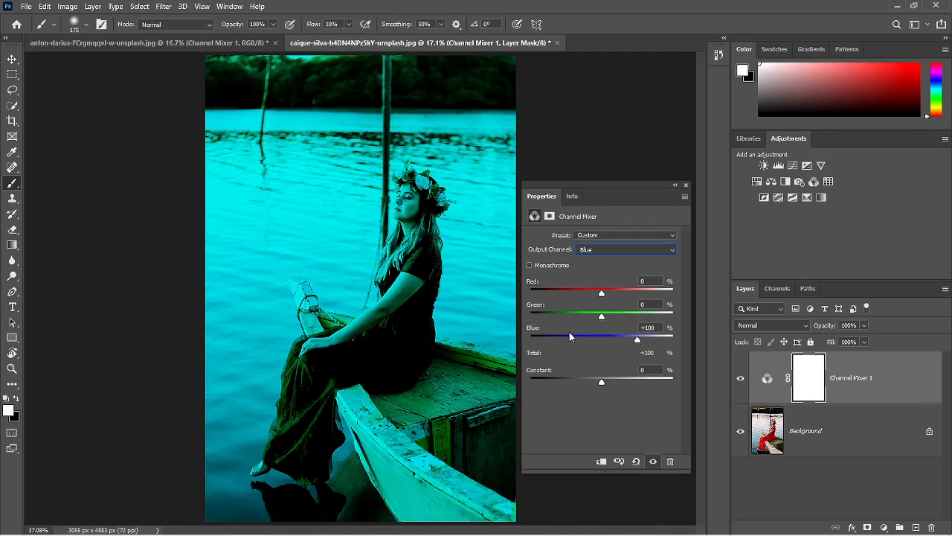
{"action": "left_click_drag", "start_coordinate": [604, 293], "coordinate": [624, 294]}
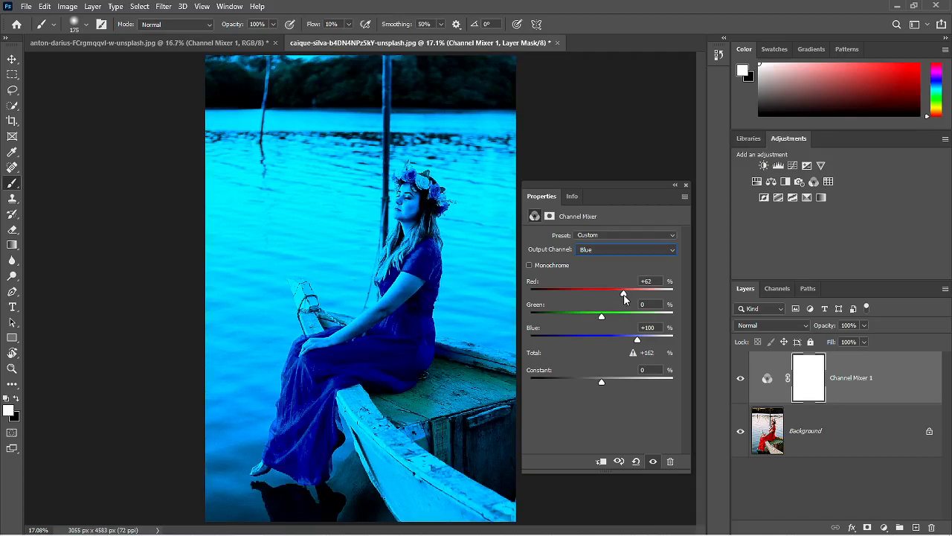
{"action": "left_click_drag", "start_coordinate": [625, 297], "coordinate": [627, 297]}
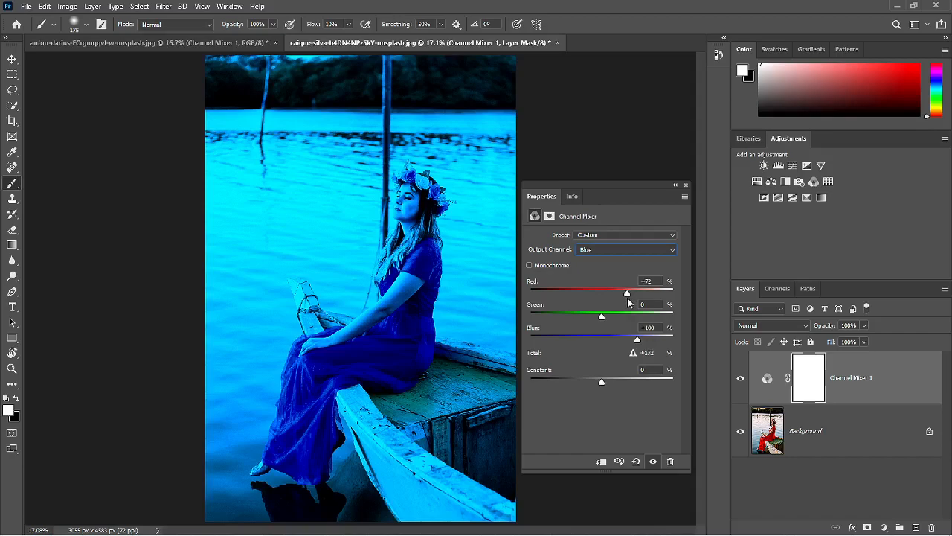
{"action": "left_click_drag", "start_coordinate": [602, 383], "coordinate": [596, 385]}
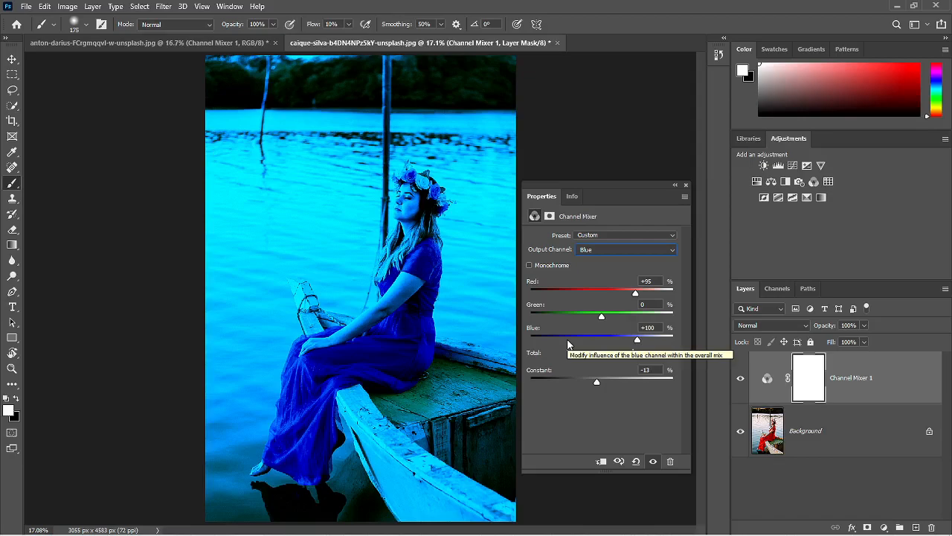
{"action": "left_click", "coordinate": [635, 461]}
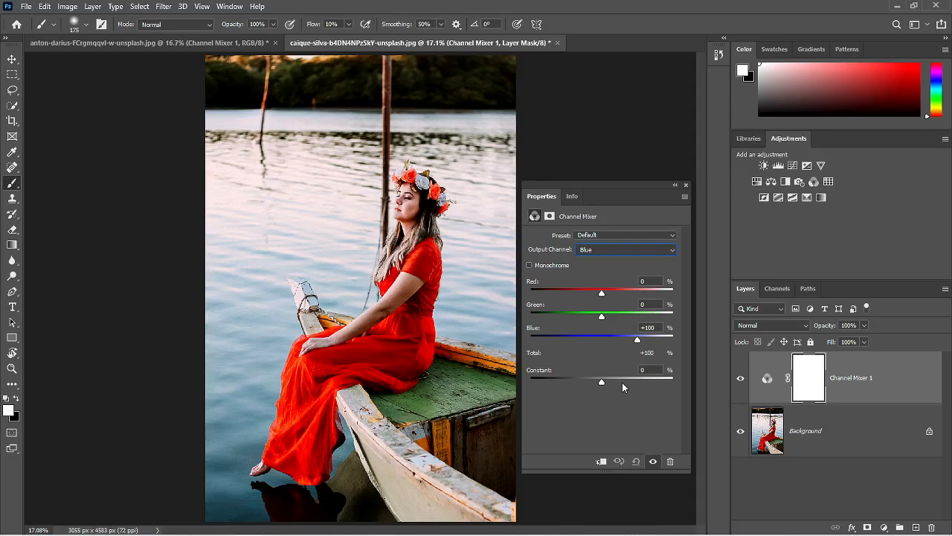
- Try turning the dress magenta with a Red contribution of +87% in the Blue output channel, and reset the Channel Mixer
{"action": "left_click", "coordinate": [624, 253]}
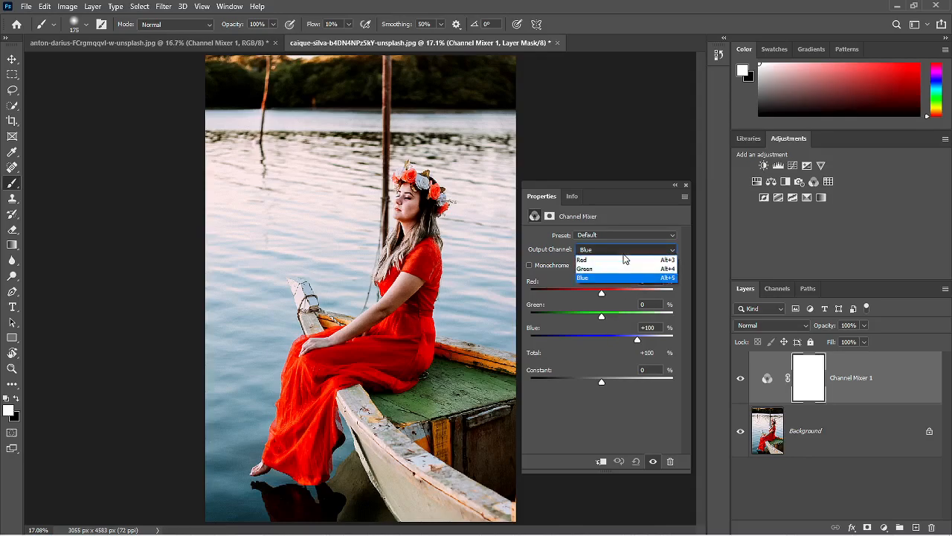
{"action": "left_click", "coordinate": [625, 280]}
{"action": "left_click_drag", "start_coordinate": [603, 293], "coordinate": [633, 294]}
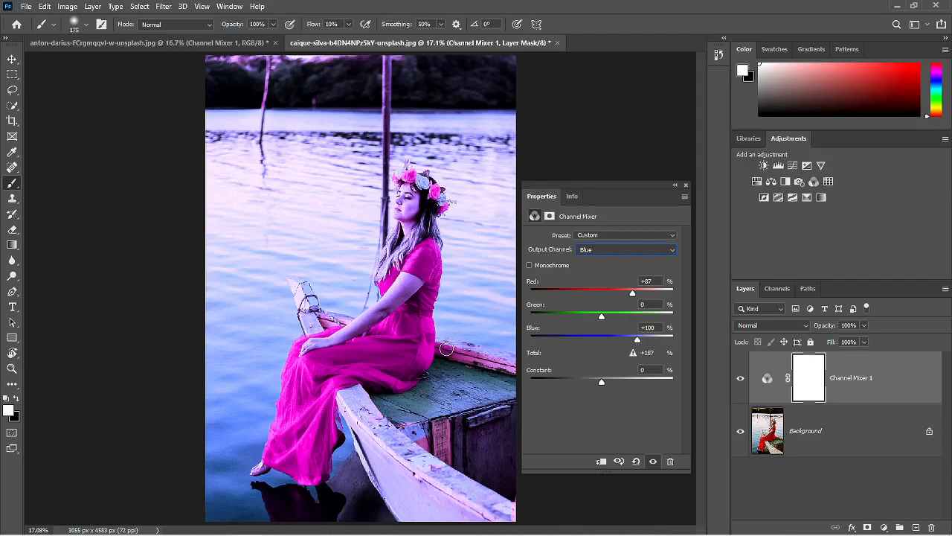
{"action": "left_click", "coordinate": [635, 462]}
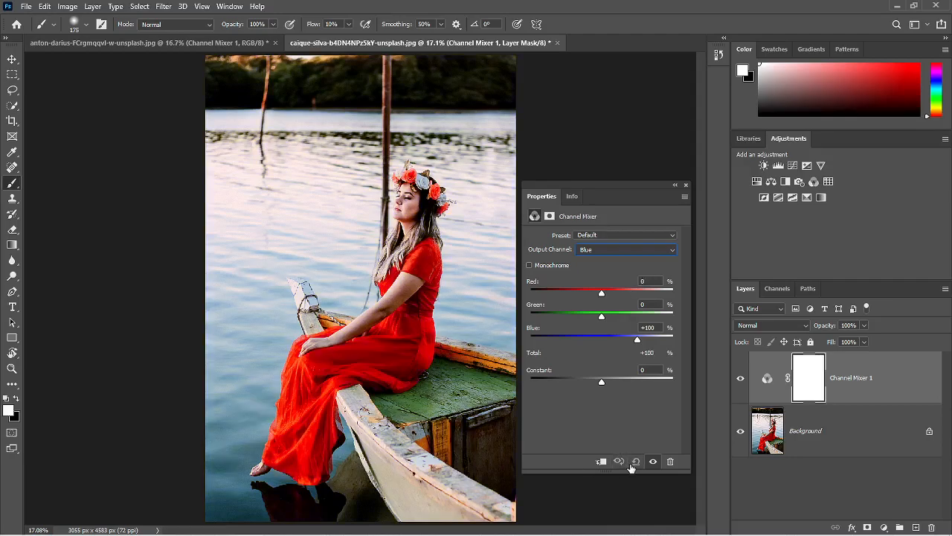
- Set the Red contribution to 0% in the Red output channel of the boat photo's Channel Mixer
{"action": "left_click", "coordinate": [610, 251]}
{"action": "left_click", "coordinate": [610, 254]}
{"action": "left_click", "coordinate": [648, 281]}
{"action": "type", "text": "0"}
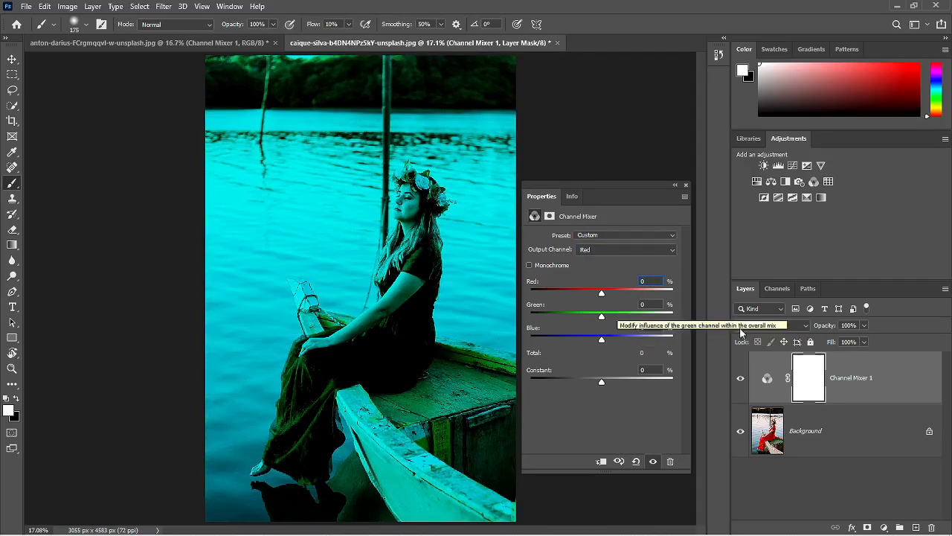
- Turn the dress blue by setting Red to +58%, Blue to +77% and Constant to +12% in the Blue output channel
{"action": "left_click", "coordinate": [616, 249]}
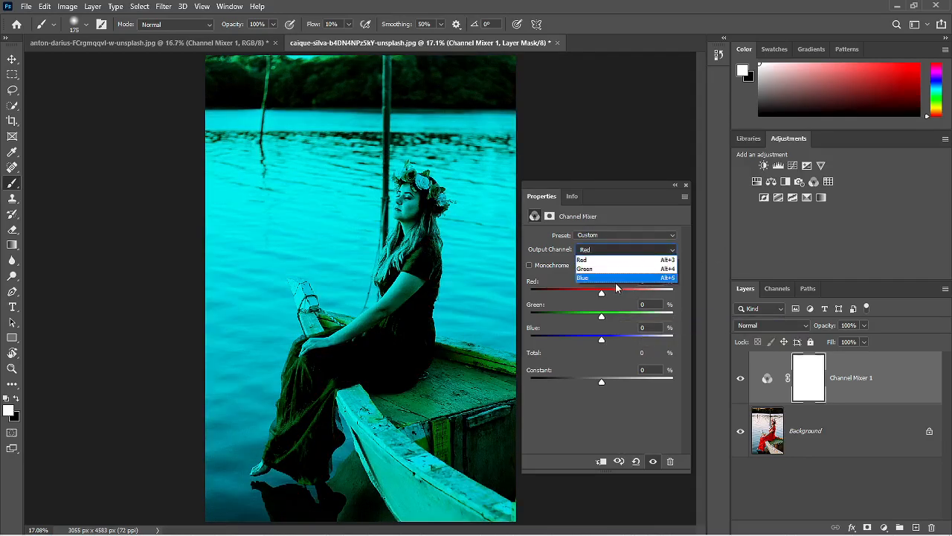
{"action": "left_click", "coordinate": [616, 282]}
{"action": "left_click", "coordinate": [617, 251]}
{"action": "left_click", "coordinate": [612, 280]}
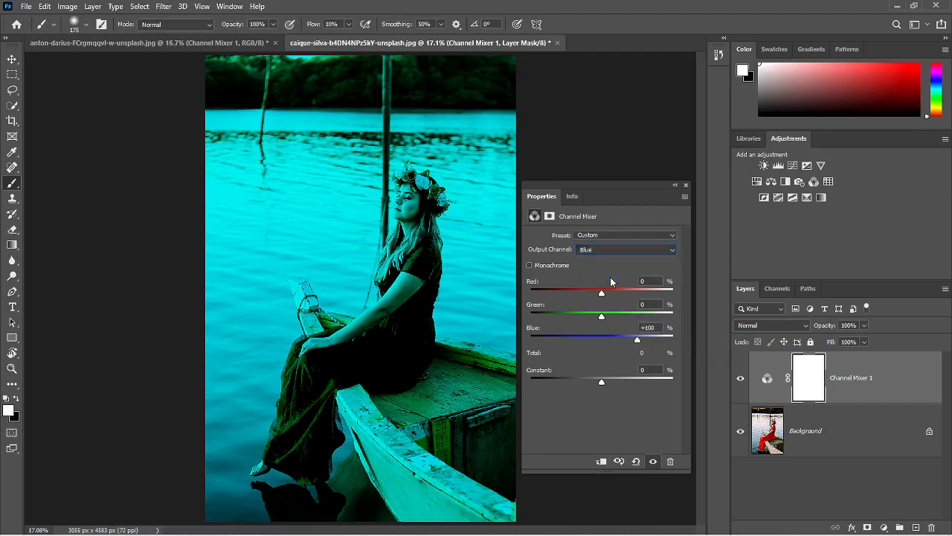
{"action": "left_click_drag", "start_coordinate": [602, 293], "coordinate": [611, 293]}
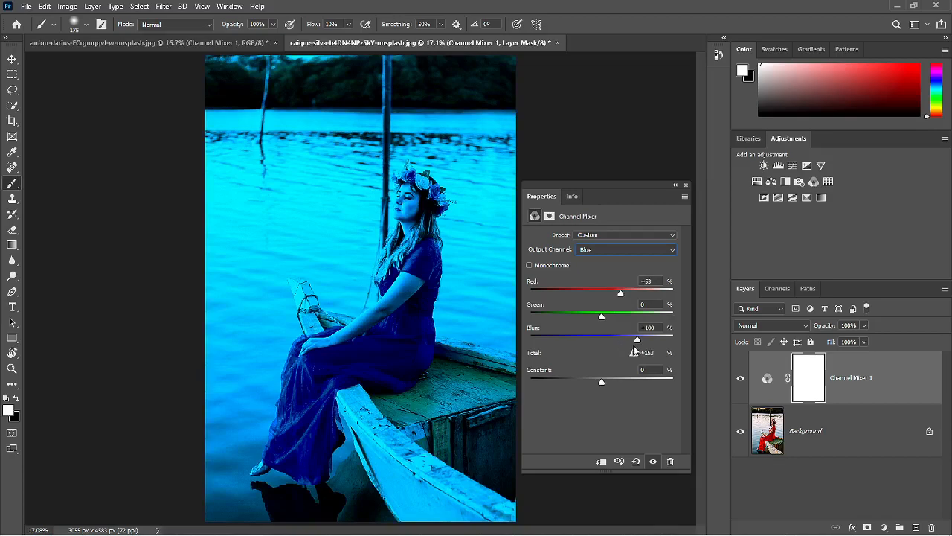
{"action": "left_click_drag", "start_coordinate": [638, 340], "coordinate": [641, 341]}
{"action": "mouse_move", "coordinate": [604, 381]}
{"action": "left_mouse_down"}
{"action": "mouse_move", "coordinate": [594, 383]}
{"action": "mouse_move", "coordinate": [606, 384]}
{"action": "left_mouse_up"}
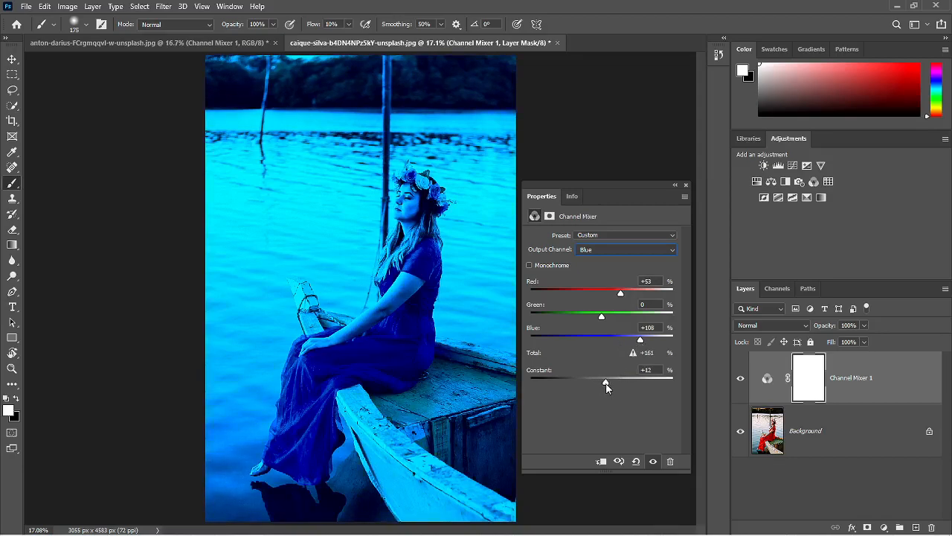
{"action": "left_click_drag", "start_coordinate": [620, 293], "coordinate": [624, 297]}
{"action": "left_click_drag", "start_coordinate": [641, 344], "coordinate": [629, 342]}
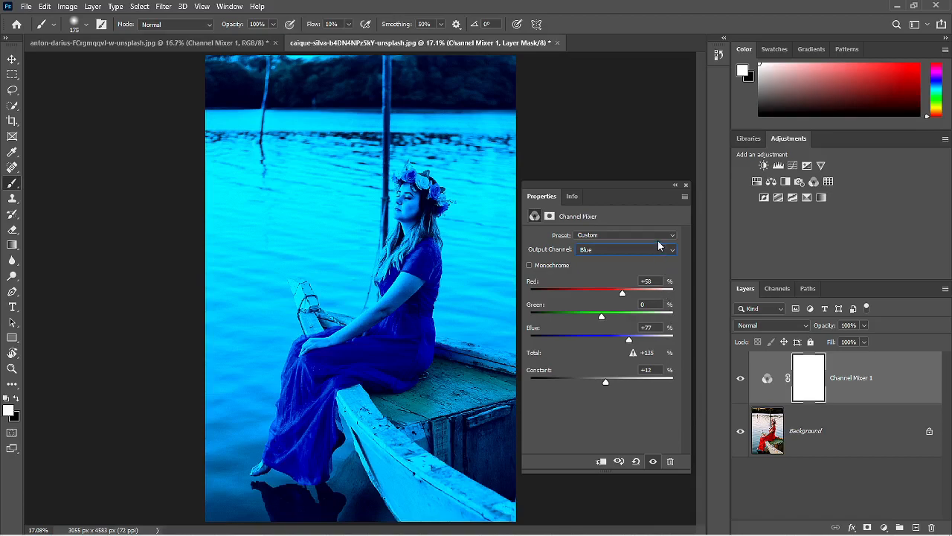
- Paint black at 50% brush flow on the Channel Mixer mask over three roses in the flower crown to restore their original red
{"action": "left_click", "coordinate": [686, 185]}
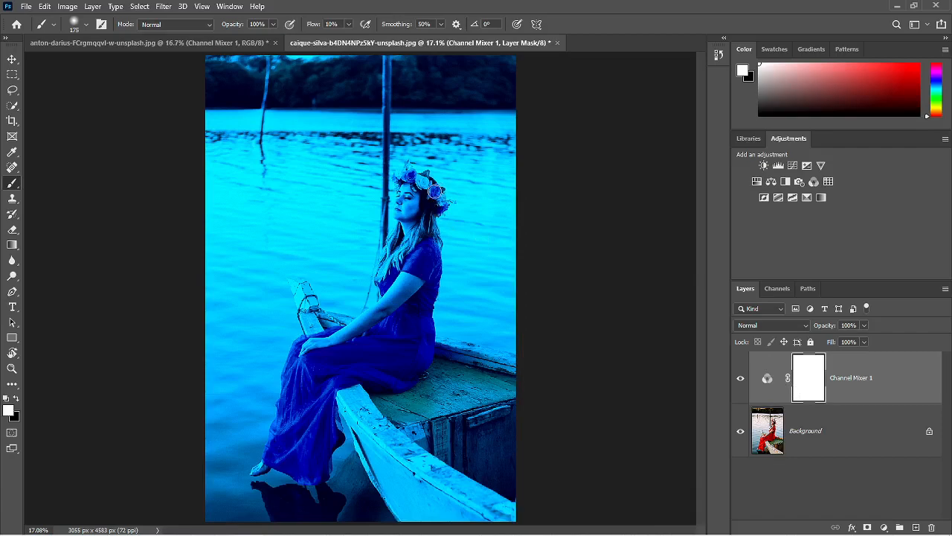
{"action": "scroll", "coordinate": [436, 191], "scroll_direction": "up", "scroll_amount": 5}
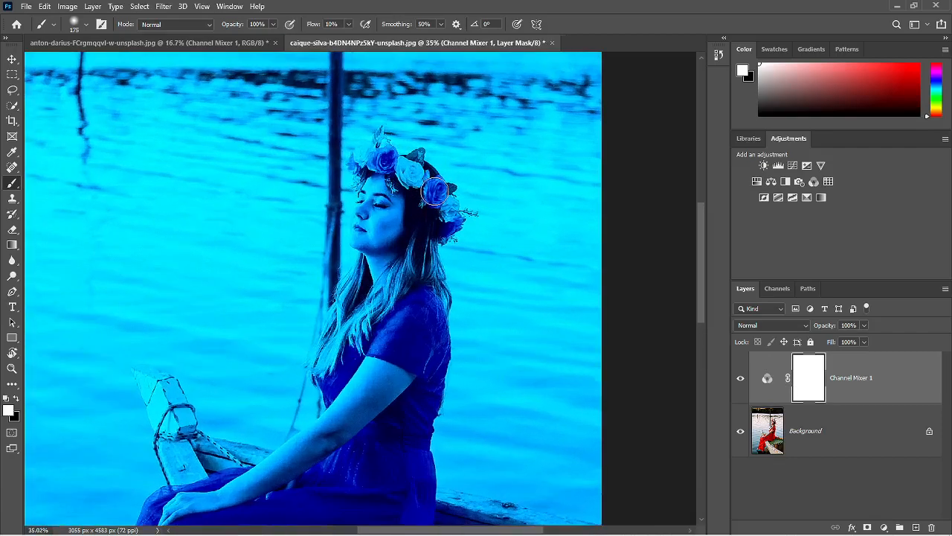
{"action": "left_click", "coordinate": [330, 24]}
{"action": "type", "text": "50"}
{"action": "key", "text": "Return"}
{"action": "key", "text": "x"}
{"action": "left_click_drag", "start_coordinate": [438, 192], "coordinate": [438, 191]}
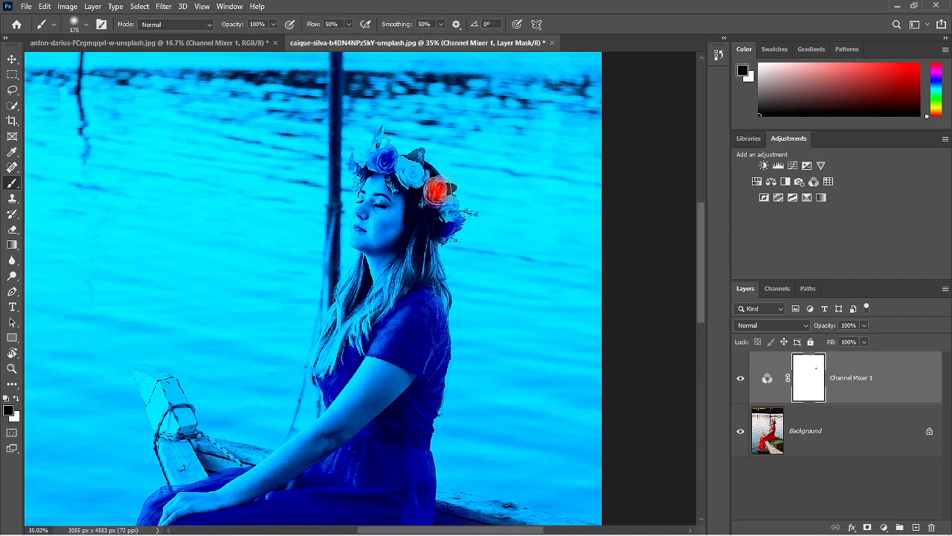
{"action": "left_click_drag", "start_coordinate": [382, 162], "coordinate": [383, 158]}
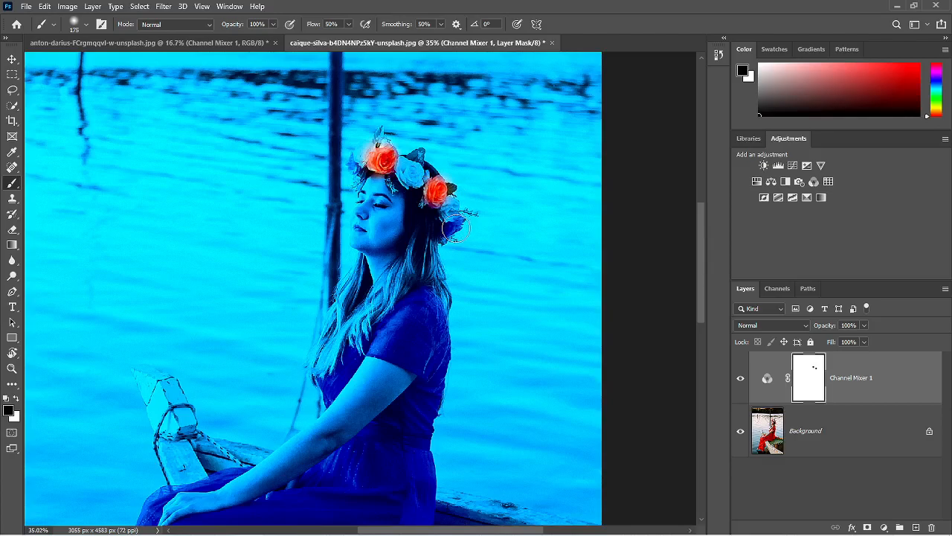
{"action": "left_click_drag", "start_coordinate": [457, 229], "coordinate": [452, 230]}
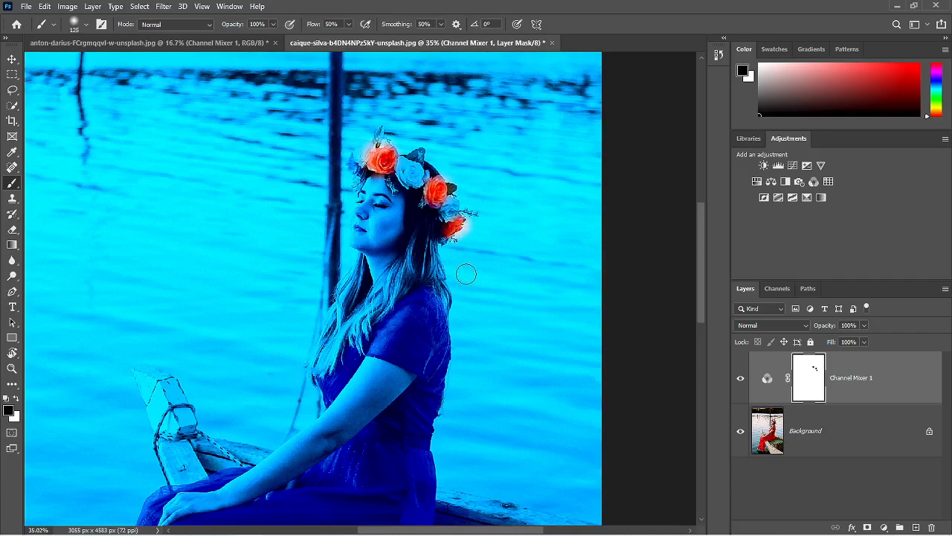
{"action": "scroll", "coordinate": [466, 274], "scroll_direction": "down", "scroll_amount": 3}
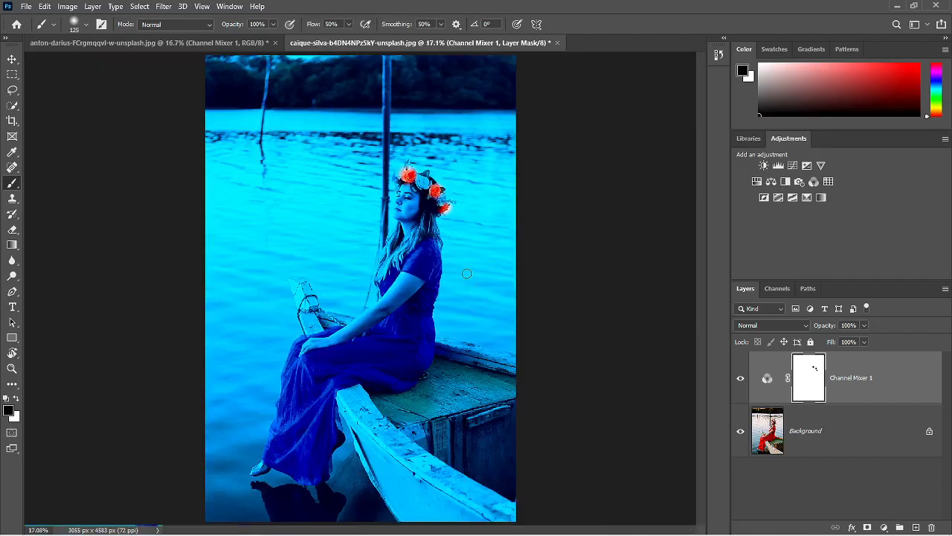